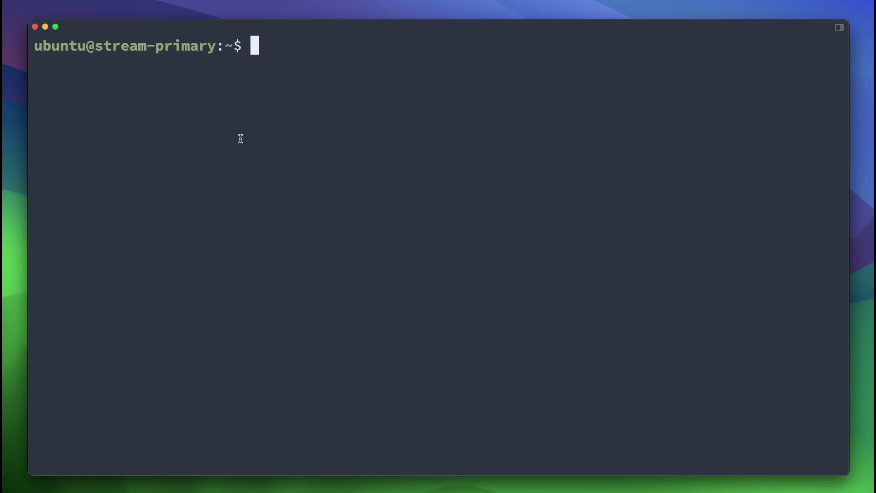
Check server resource usage in htop, quit it, and bring up the RTMP streaming-server guide
{"action": "type", "text": "htop"}
{"action": "key", "text": "Return"}
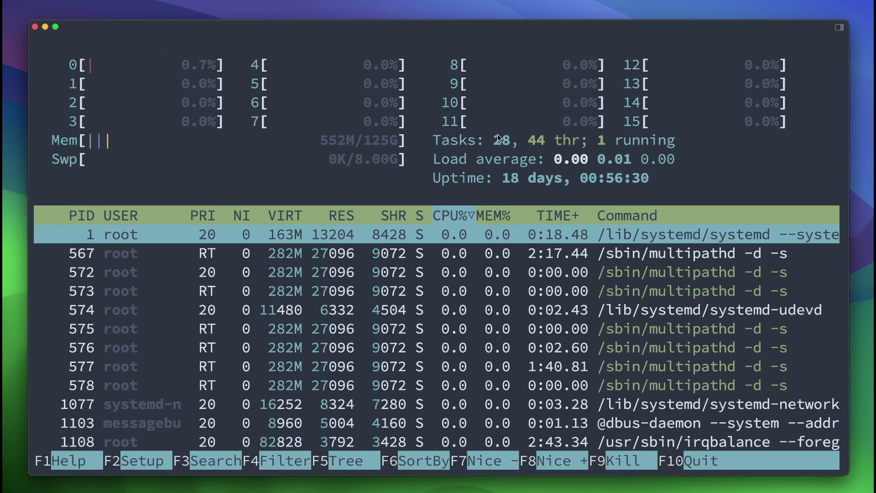
{"action": "left_click", "coordinate": [701, 456]}
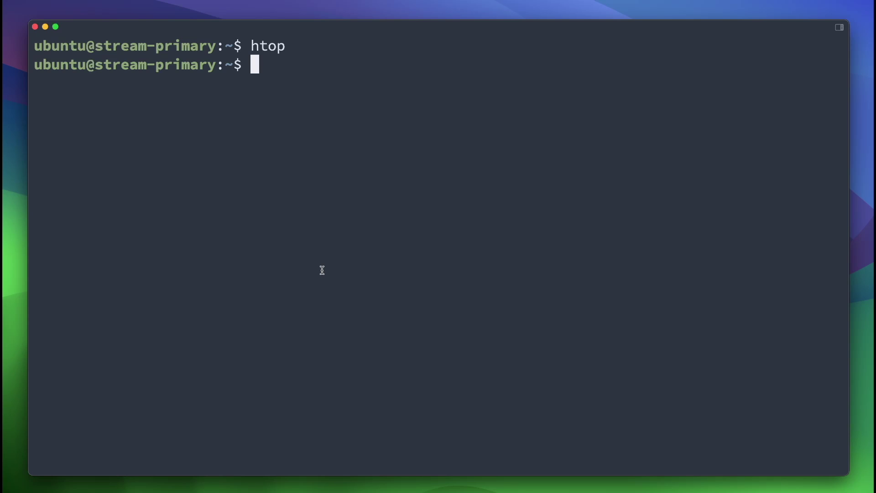
{"action": "key", "text": "super+Tab"}
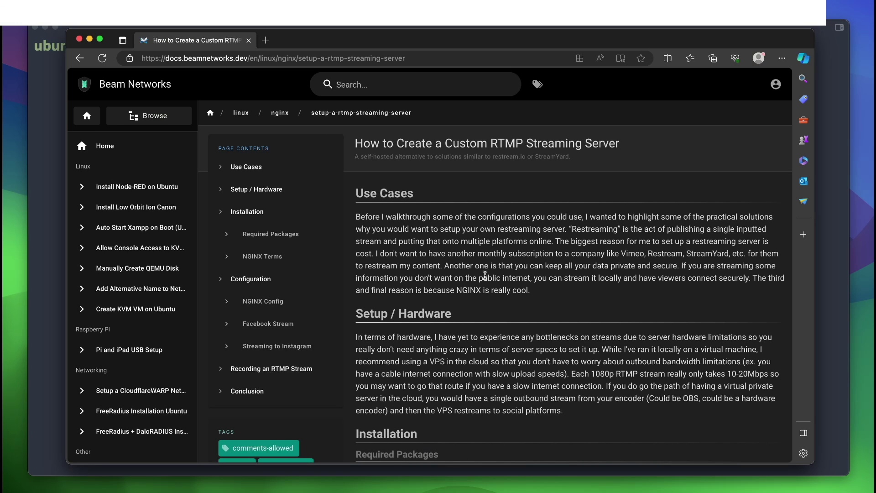
Highlight the guide's title and skim down through Installation to NGINX Config and back
{"action": "left_click_drag", "start_coordinate": [355, 152], "coordinate": [442, 163]}
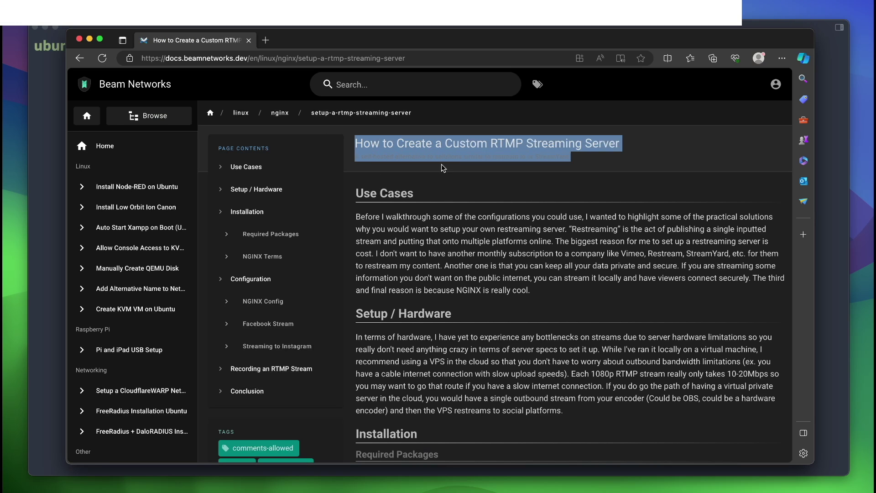
{"action": "left_click_drag", "start_coordinate": [536, 169], "coordinate": [620, 145]}
{"action": "scroll", "coordinate": [433, 224], "scroll_direction": "down", "scroll_amount": 15}
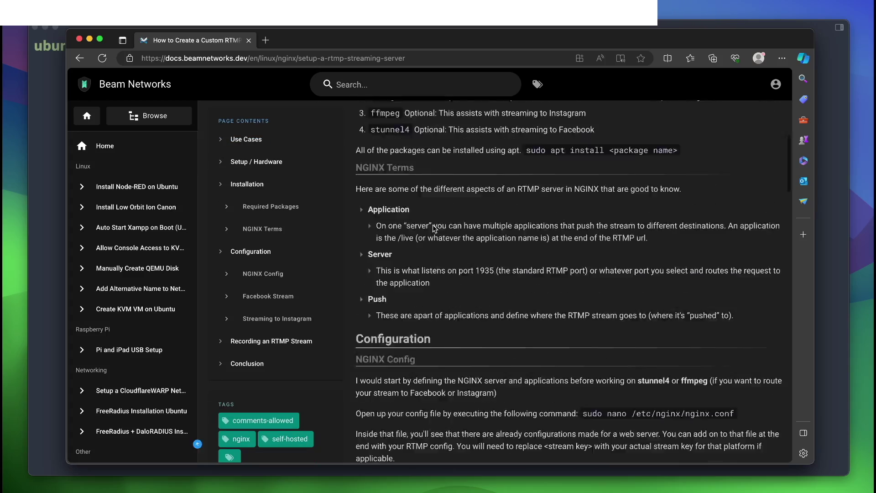
{"action": "scroll", "coordinate": [433, 225], "scroll_direction": "down", "scroll_amount": 10}
{"action": "scroll", "coordinate": [433, 225], "scroll_direction": "up", "scroll_amount": 20}
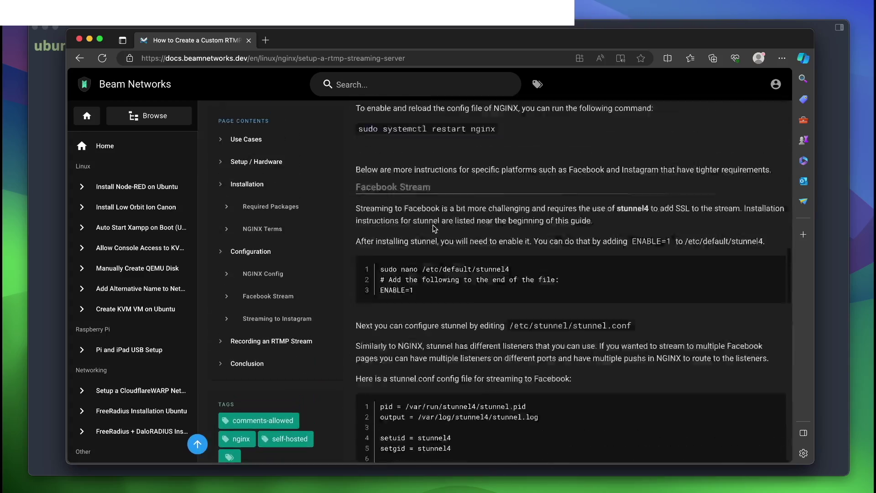
{"action": "scroll", "coordinate": [433, 225], "scroll_direction": "down", "scroll_amount": 4}
{"action": "scroll", "coordinate": [433, 225], "scroll_direction": "up", "scroll_amount": 3}
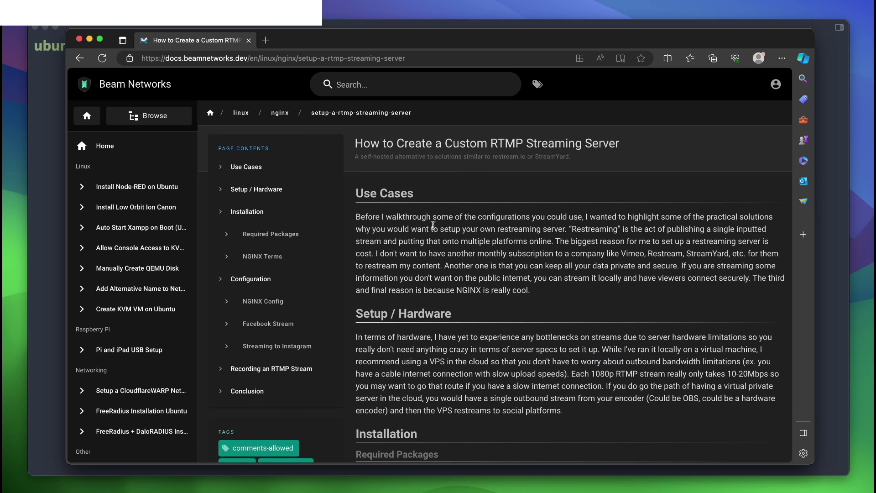
{"action": "scroll", "coordinate": [433, 225], "scroll_direction": "down", "scroll_amount": 10}
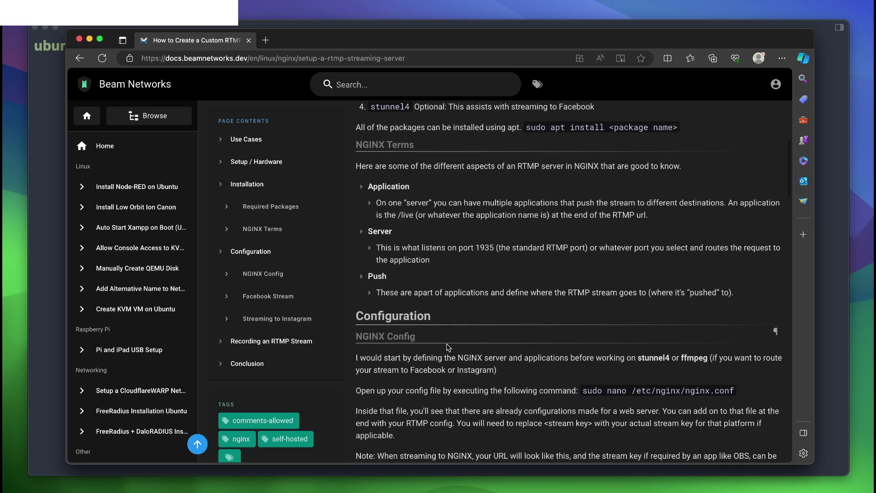
{"action": "scroll", "coordinate": [447, 355], "scroll_direction": "down", "scroll_amount": 4}
{"action": "scroll", "coordinate": [449, 347], "scroll_direction": "down", "scroll_amount": 5}
{"action": "scroll", "coordinate": [503, 365], "scroll_direction": "up", "scroll_amount": 20}
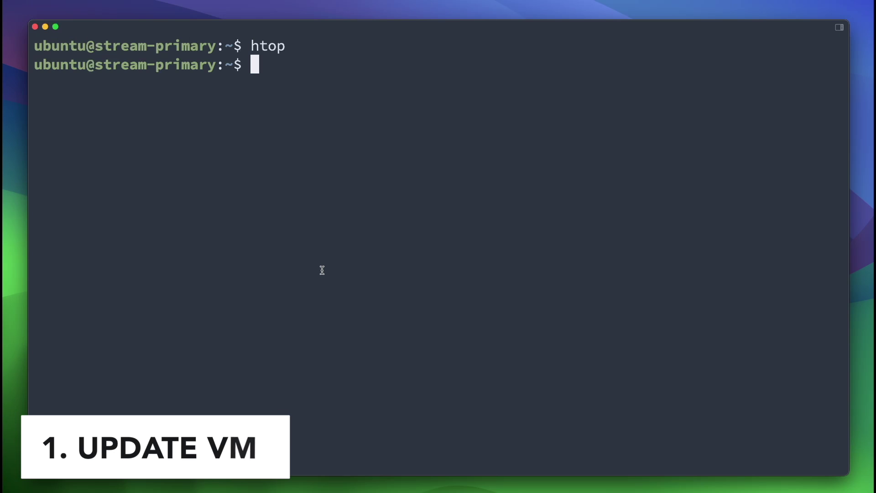
Run sudo apt update -y && sudo apt upgrade -y, accepting the needrestart service restarts
{"action": "type", "text": "sudo ap"}
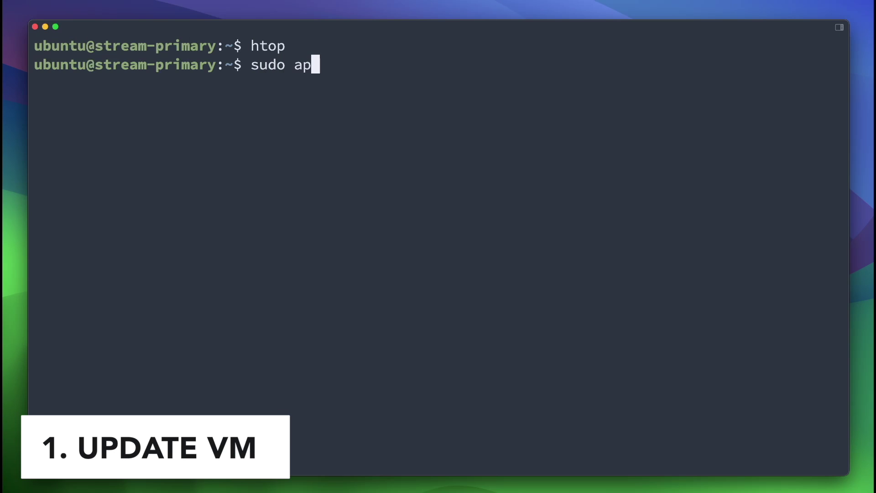
{"action": "type", "text": "t update -y "}
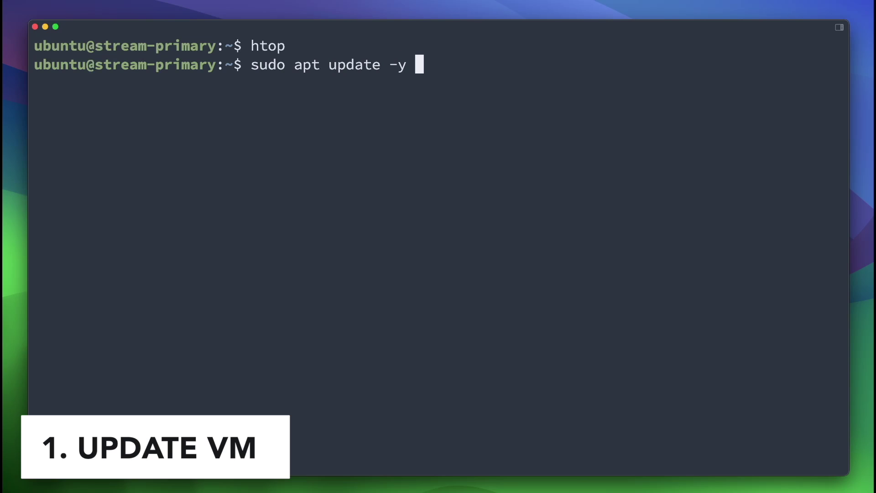
{"action": "type", "text": "&& sudo apt upgrade"}
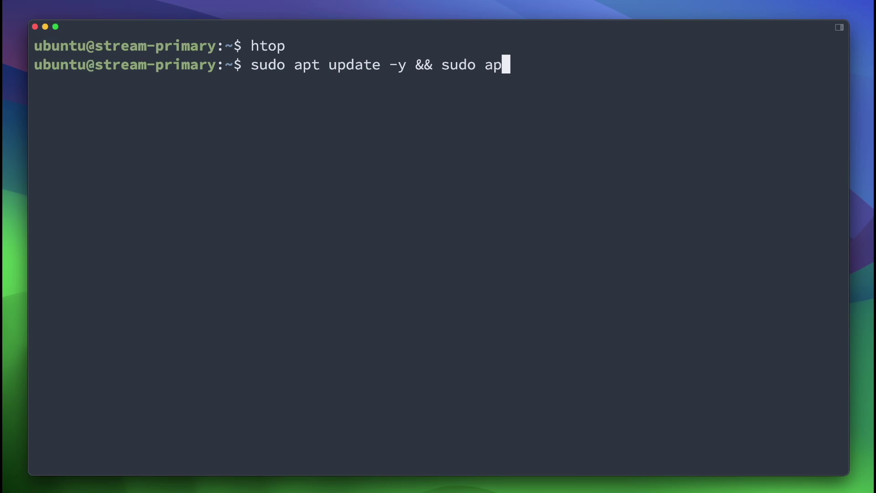
{"action": "type", "text": " -y"}
{"action": "key", "text": "Return"}
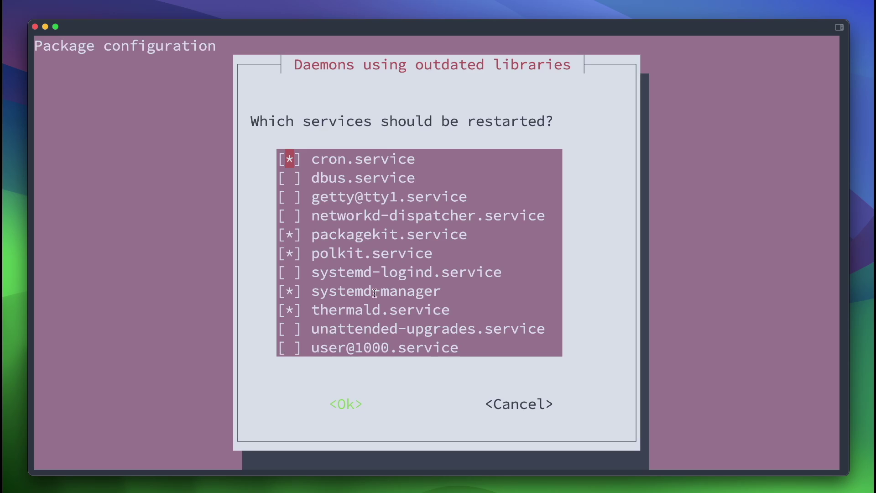
{"action": "key", "text": "Tab"}
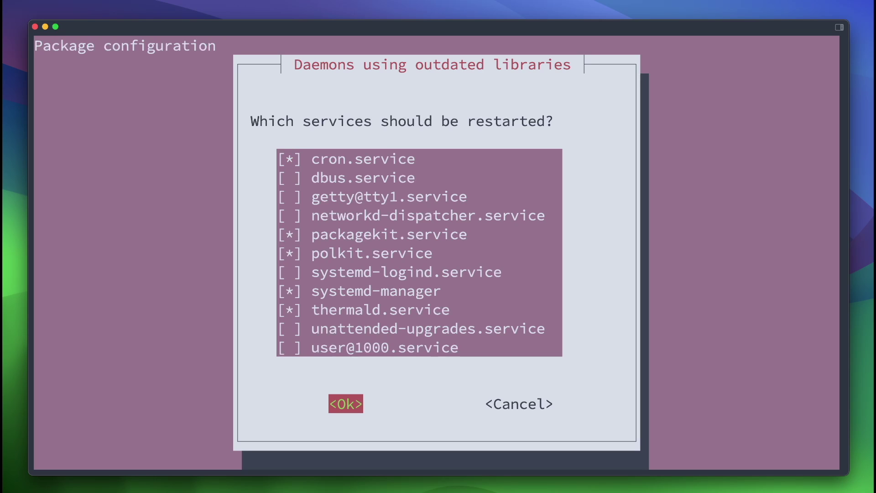
{"action": "key", "text": "Return"}
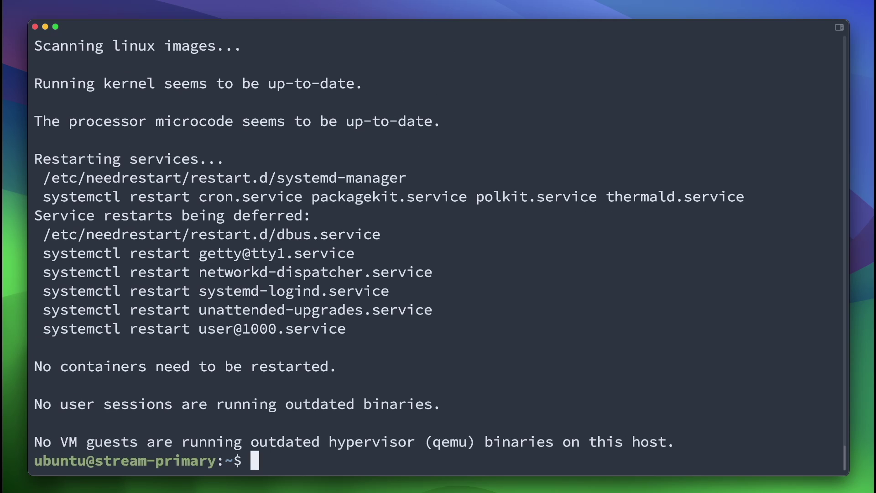
{"action": "type", "text": "cle"}
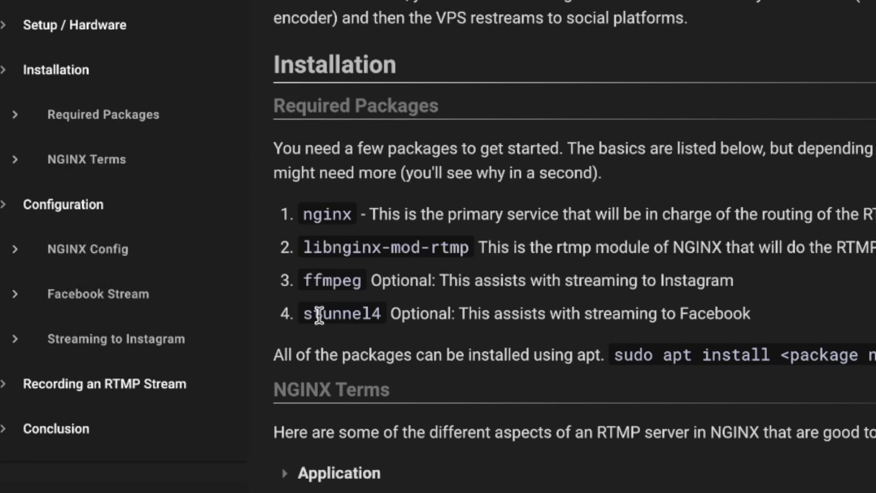
Highlight the required packages nginx, libnginx-mod-rtmp, ffmpeg and stunnel4 in the guide
{"action": "left_click_drag", "start_coordinate": [301, 313], "coordinate": [391, 323]}
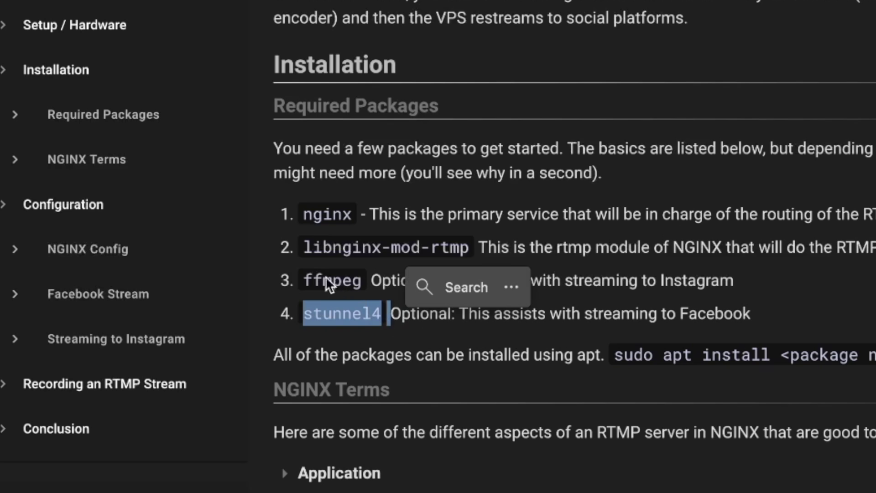
{"action": "left_click", "coordinate": [305, 280]}
{"action": "left_click_drag", "start_coordinate": [305, 280], "coordinate": [402, 298]}
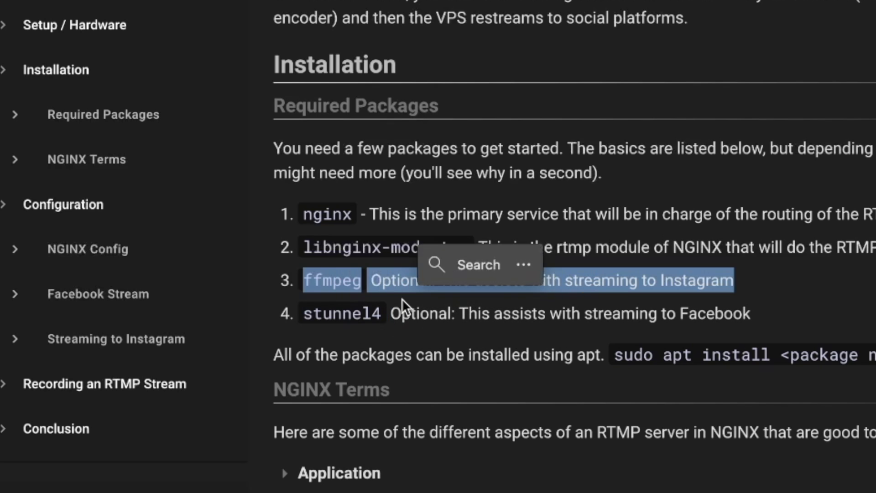
{"action": "left_click", "coordinate": [343, 249]}
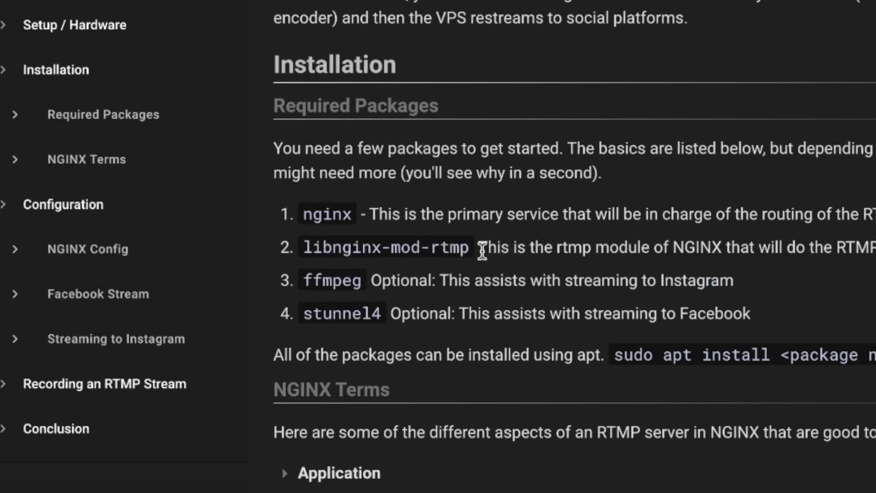
{"action": "left_click_drag", "start_coordinate": [475, 253], "coordinate": [294, 214]}
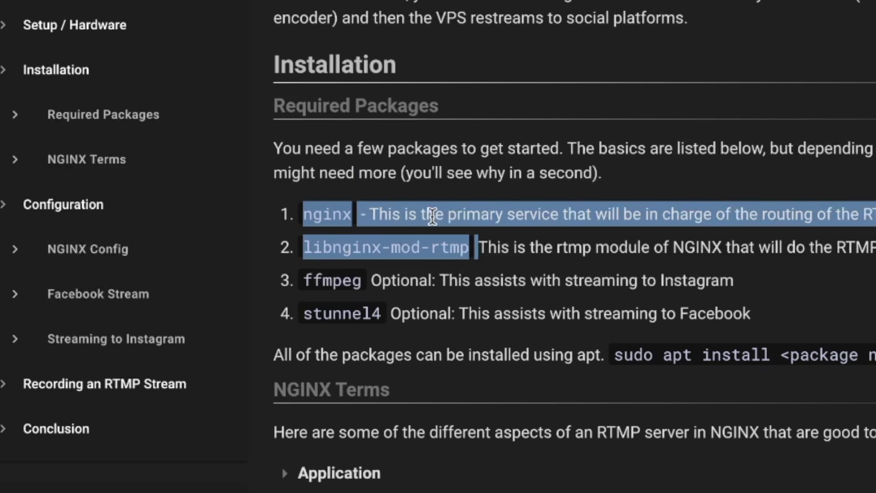
{"action": "left_click_drag", "start_coordinate": [303, 280], "coordinate": [779, 323]}
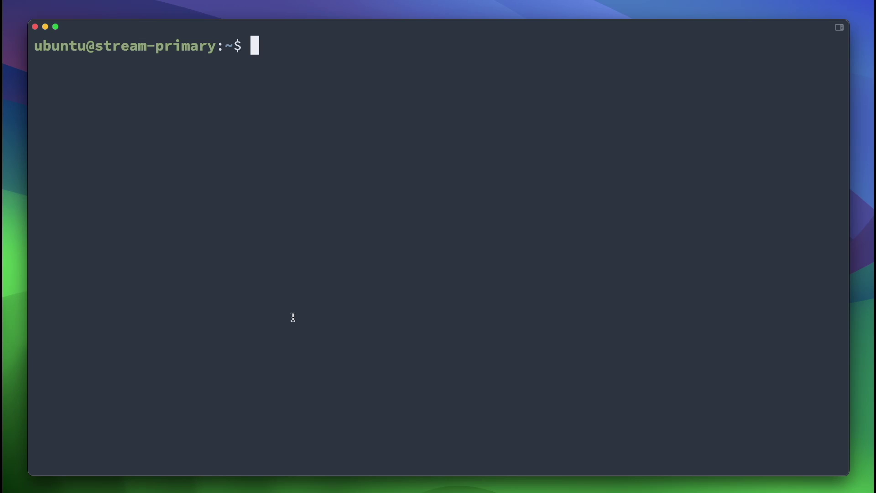
Install nginx and libnginx-mod-rtmp with apt -y, confirming the service restart prompt
{"action": "type", "text": "sudo apt insa"}
{"action": "key", "text": "BackSpace"}
{"action": "type", "text": "tall nginx"}
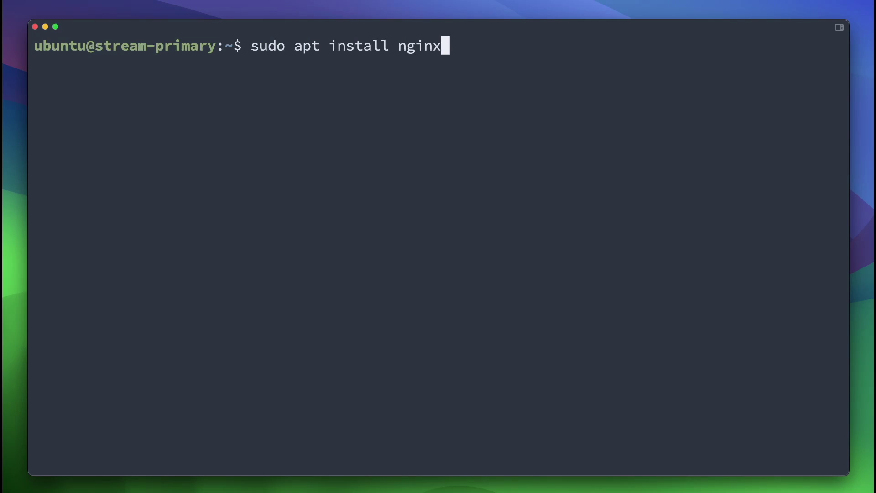
{"action": "type", "text": "libnginx-mod-rtmp"}
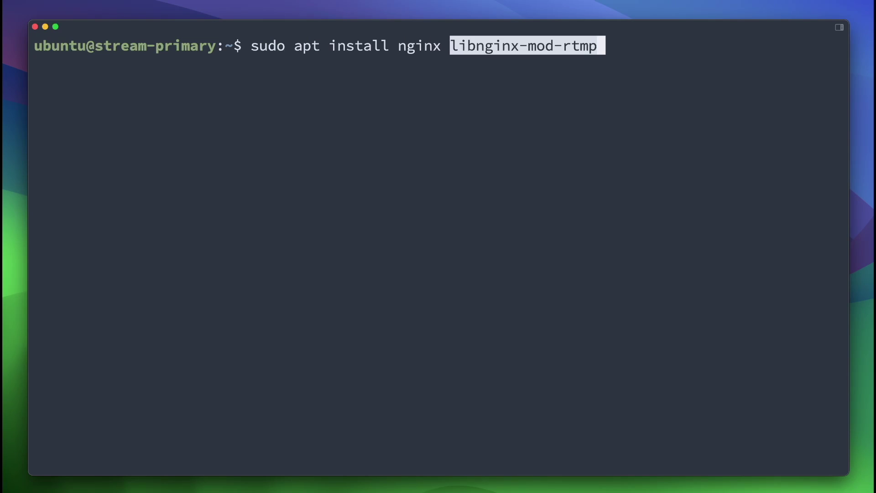
{"action": "type", "text": "-y"}
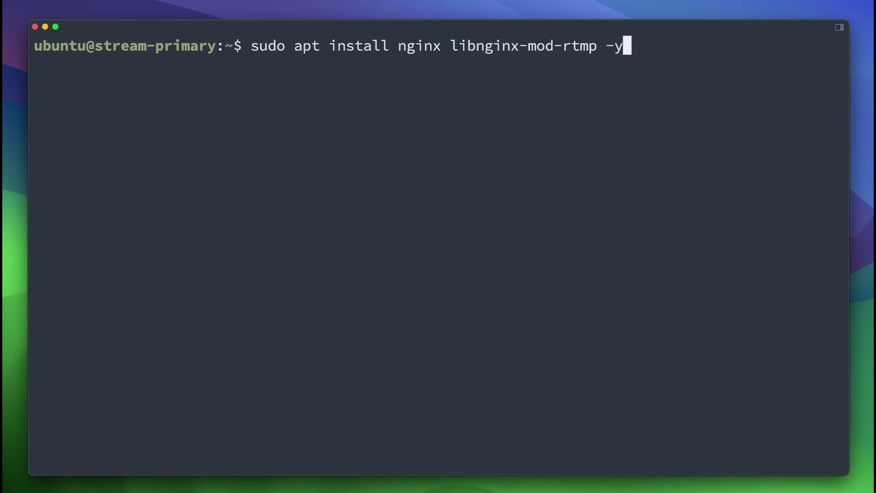
{"action": "key", "text": "Return"}
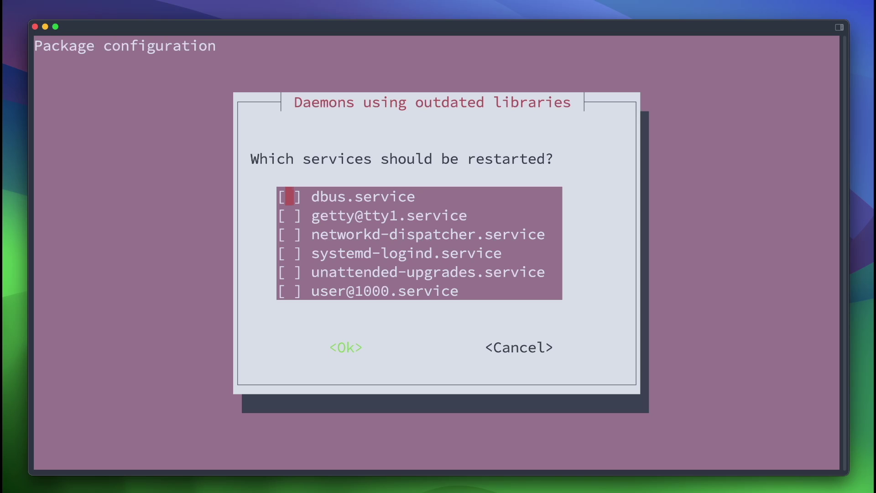
{"action": "key", "text": "Return"}
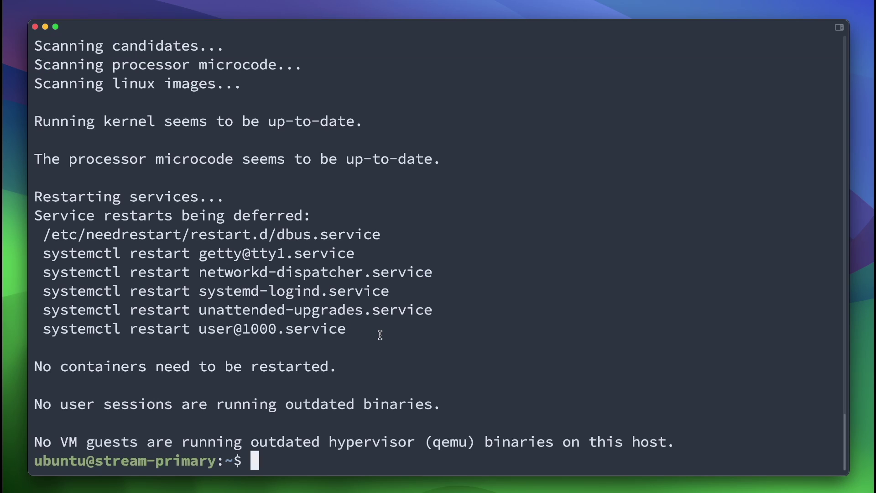
Clear the terminal screen to a fresh prompt
{"action": "type", "text": "ce"}
{"action": "key", "text": "BackSpace"}
{"action": "type", "text": "lear"}
{"action": "key", "text": "Return"}
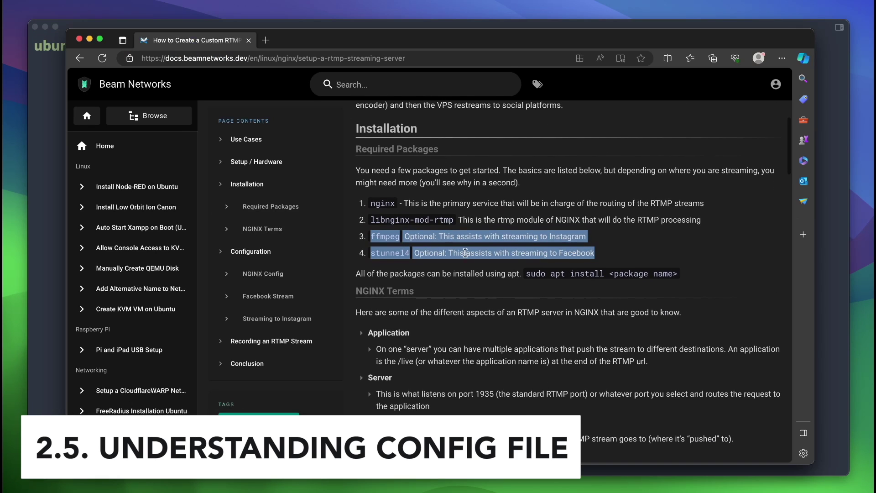
Highlight the optional ffmpeg and stunnel4 package lines in the guide
{"action": "left_click", "coordinate": [465, 253]}
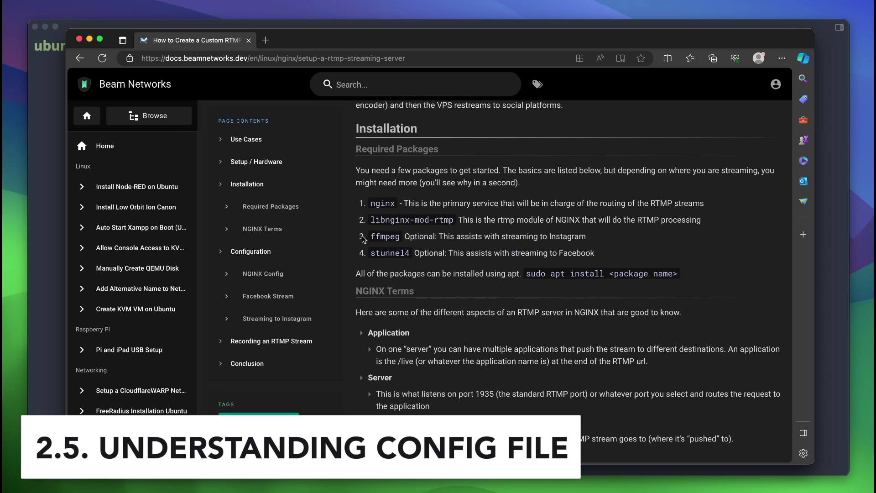
{"action": "left_click_drag", "start_coordinate": [367, 237], "coordinate": [597, 255]}
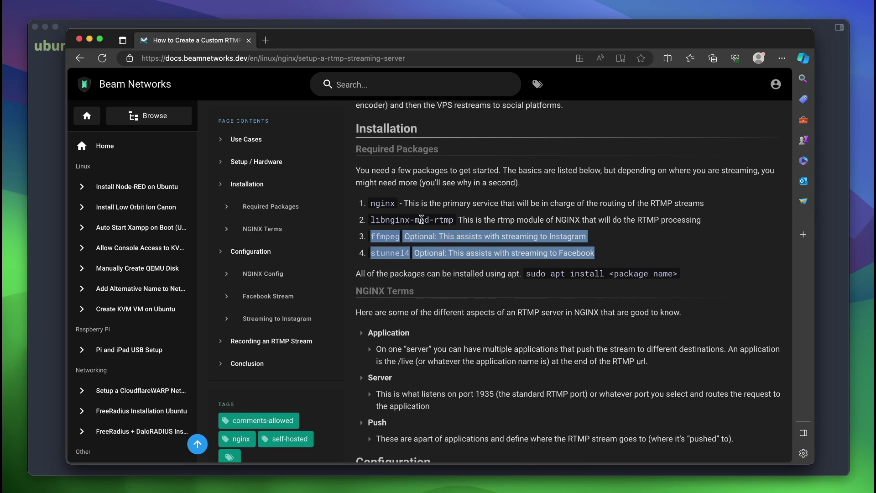
{"action": "left_click", "coordinate": [455, 273]}
{"action": "left_click_drag", "start_coordinate": [364, 239], "coordinate": [618, 265]}
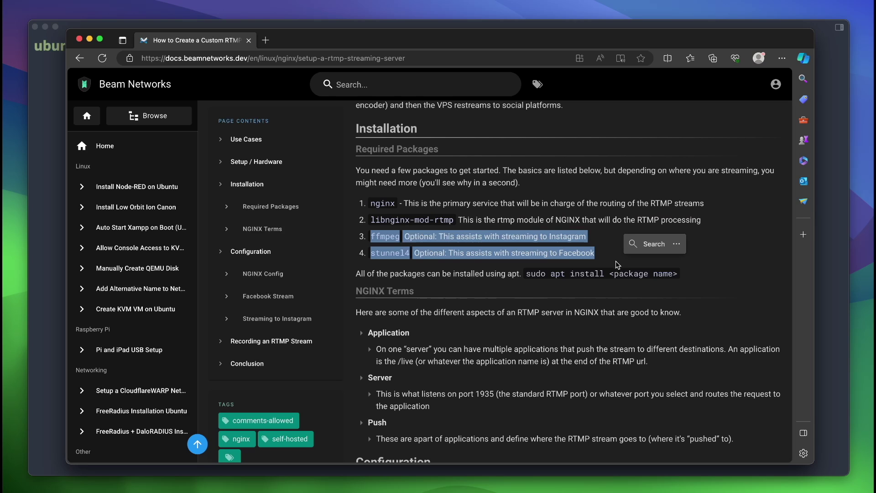
{"action": "left_click", "coordinate": [534, 323]}
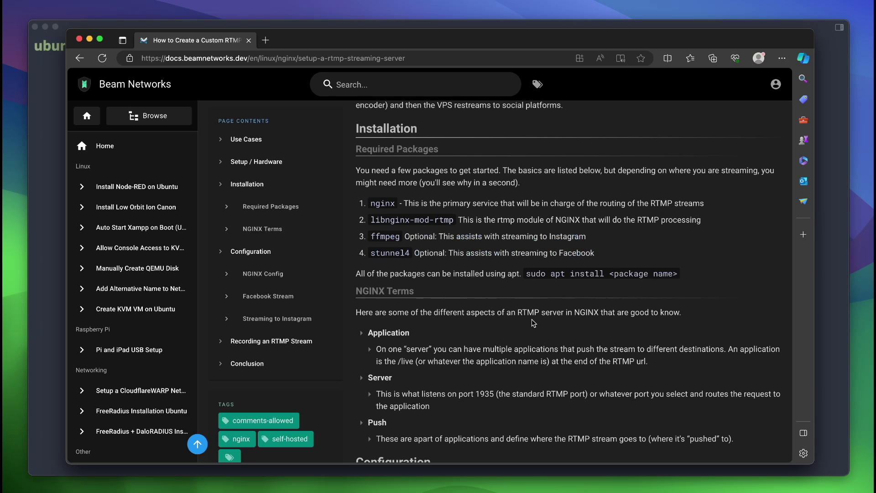
Review the rtmp example's server line and YouTube push URL, then copy the whole block
{"action": "scroll", "coordinate": [520, 330], "scroll_direction": "down", "scroll_amount": 3}
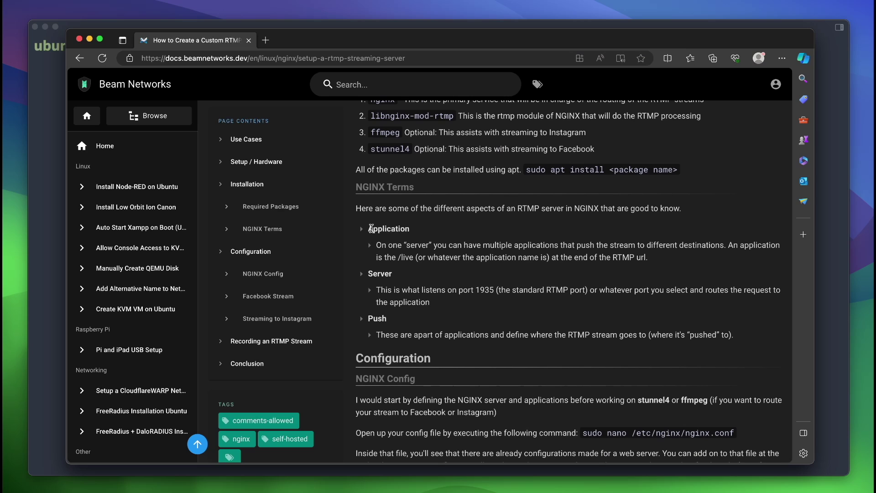
{"action": "scroll", "coordinate": [369, 228], "scroll_direction": "down", "scroll_amount": 10}
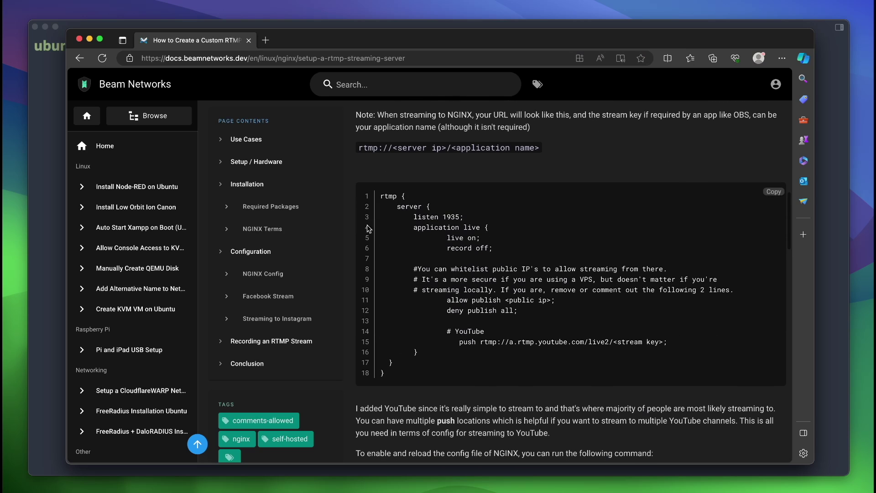
{"action": "left_click_drag", "start_coordinate": [396, 206], "coordinate": [430, 207]}
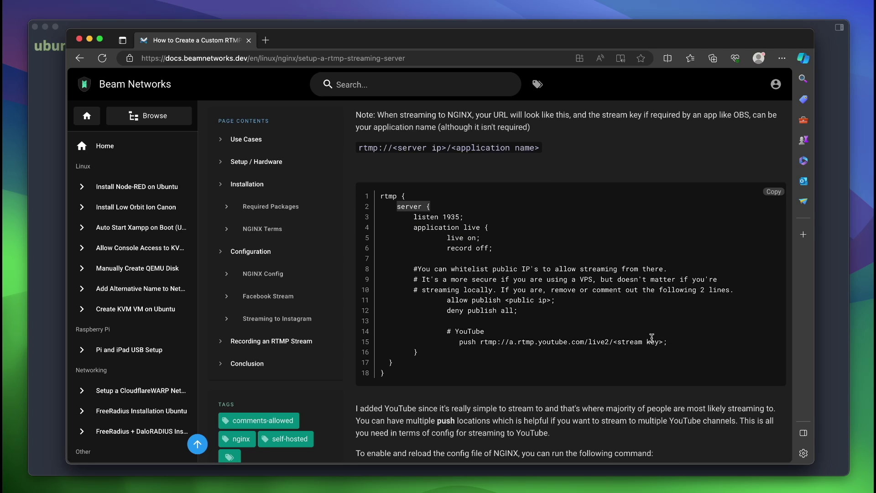
{"action": "left_click", "coordinate": [614, 346]}
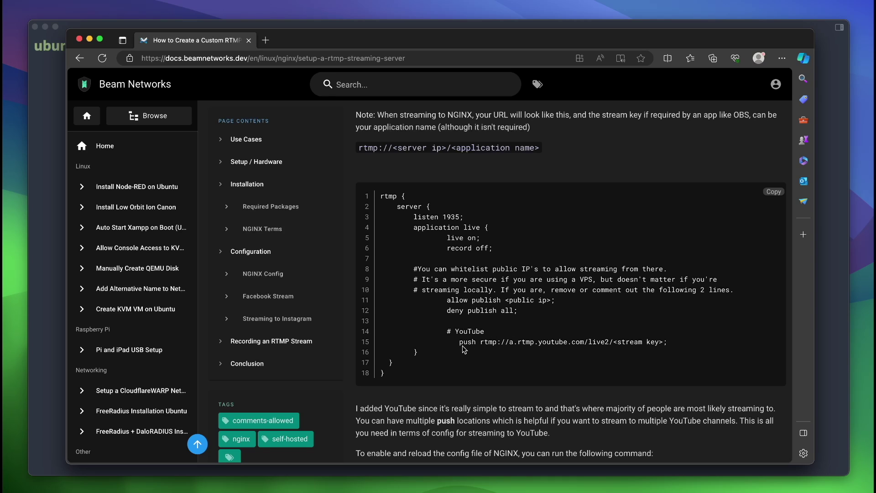
{"action": "left_click_drag", "start_coordinate": [462, 346], "coordinate": [632, 345]}
{"action": "left_click", "coordinate": [475, 357]}
{"action": "left_click_drag", "start_coordinate": [479, 342], "coordinate": [662, 345]}
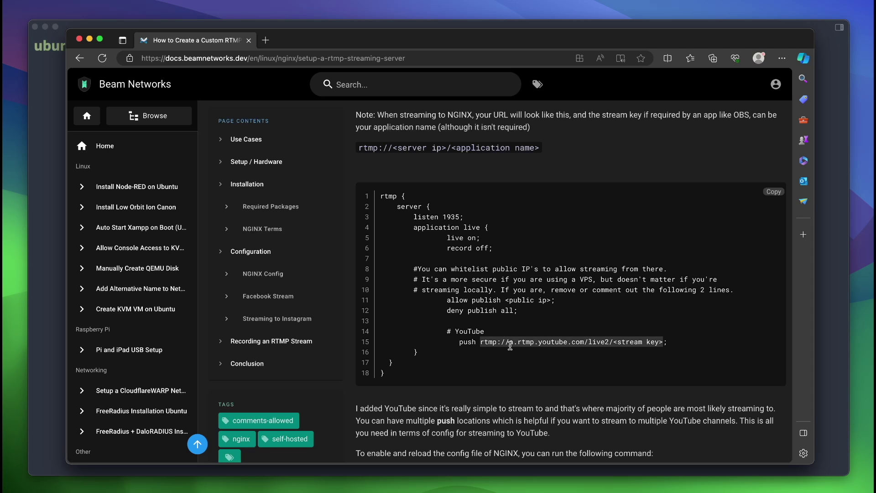
{"action": "scroll", "coordinate": [511, 346], "scroll_direction": "up", "scroll_amount": 4}
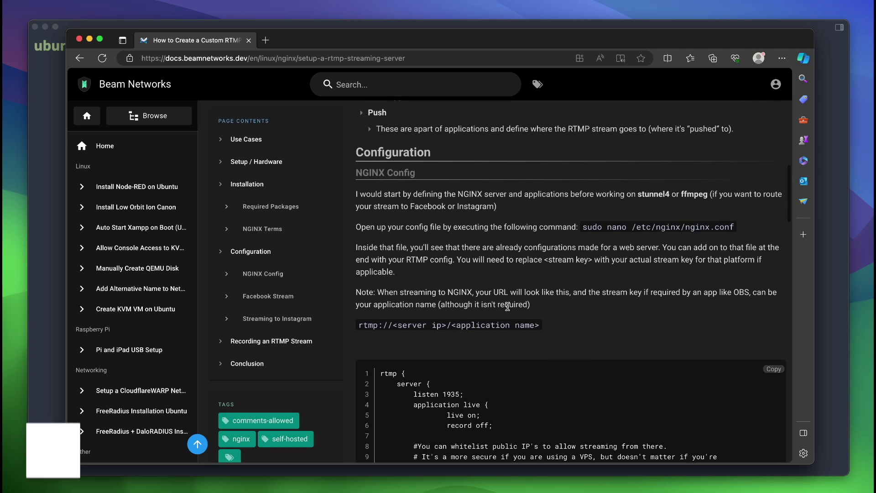
{"action": "scroll", "coordinate": [570, 283], "scroll_direction": "down", "scroll_amount": 5}
{"action": "left_click", "coordinate": [767, 185]}
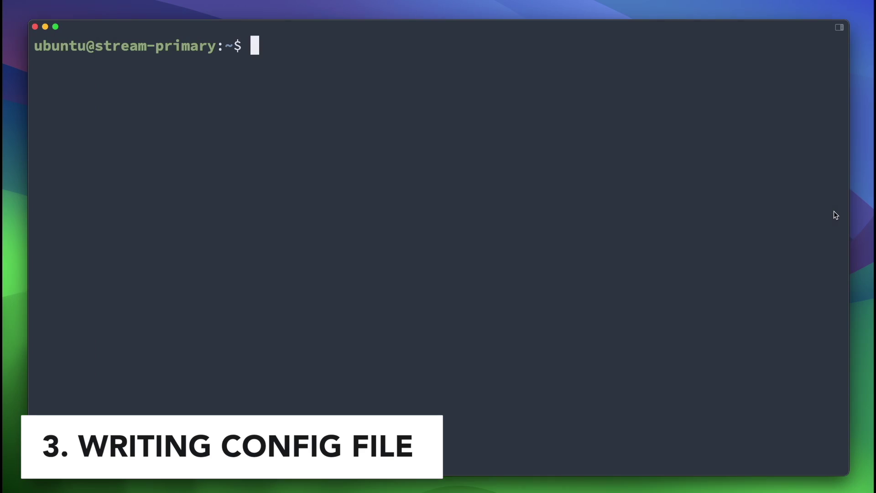
Open /etc/nginx/nginx.conf in nano and paste the rtmp block at the file's end
{"action": "type", "text": "sudo nano /etc/ngi"}
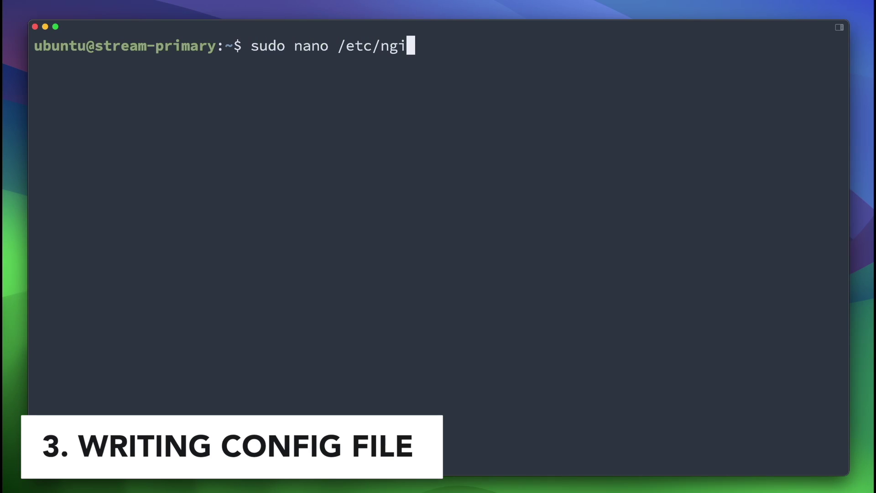
{"action": "type", "text": "nx/nginx.conf"}
{"action": "key", "text": "Return"}
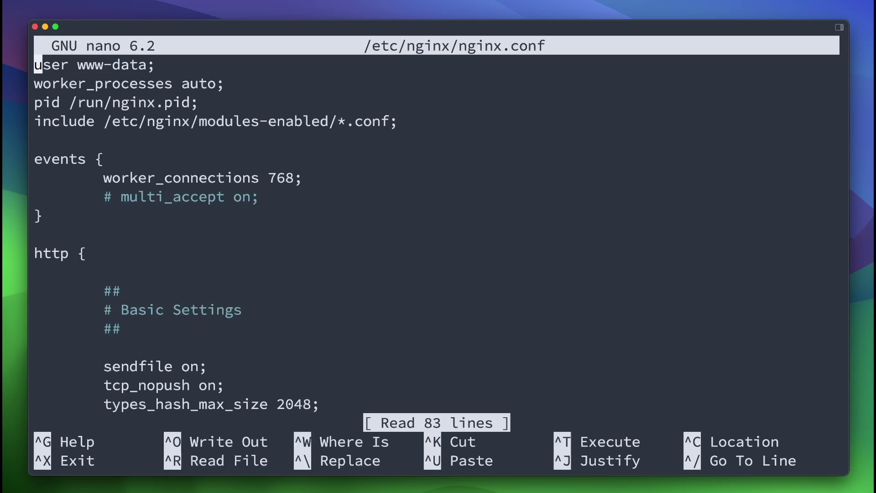
{"action": "key", "text": "alt+/"}
{"action": "key", "text": "super+v"}
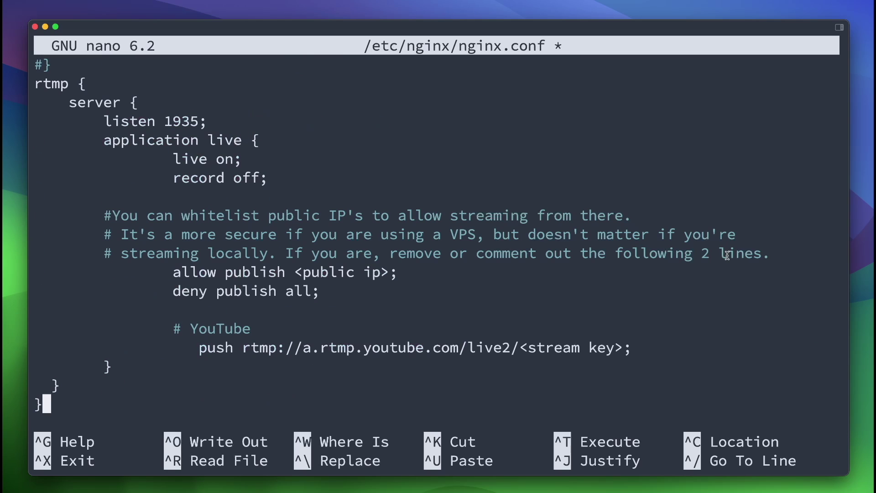
Review the pasted rtmp block, its server section and port 1935, then search for /live
{"action": "key", "text": "Up"}
{"action": "key", "text": "Up"}
{"action": "key", "text": "Up"}
{"action": "key", "text": "Up"}
{"action": "key", "text": "Up"}
{"action": "key", "text": "Up"}
{"action": "key", "text": "Up"}
{"action": "key", "text": "Up"}
{"action": "key", "text": "Up"}
{"action": "key", "text": "Up"}
{"action": "key", "text": "Up"}
{"action": "key", "text": "Up"}
{"action": "key", "text": "Up"}
{"action": "key", "text": "Up"}
{"action": "key", "text": "Up"}
{"action": "key", "text": "Up"}
{"action": "key", "text": "Up"}
{"action": "left_click_drag", "start_coordinate": [35, 84], "coordinate": [89, 85]}
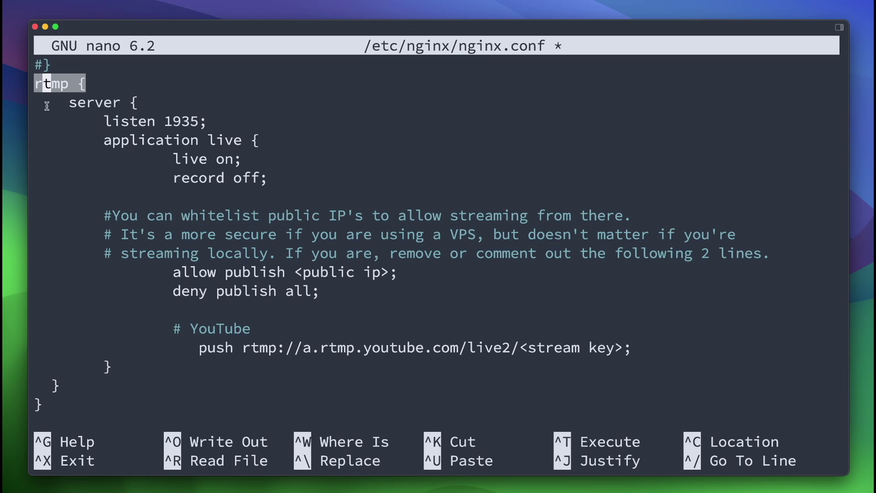
{"action": "left_click", "coordinate": [84, 85]}
{"action": "left_click_drag", "start_coordinate": [84, 85], "coordinate": [42, 405]}
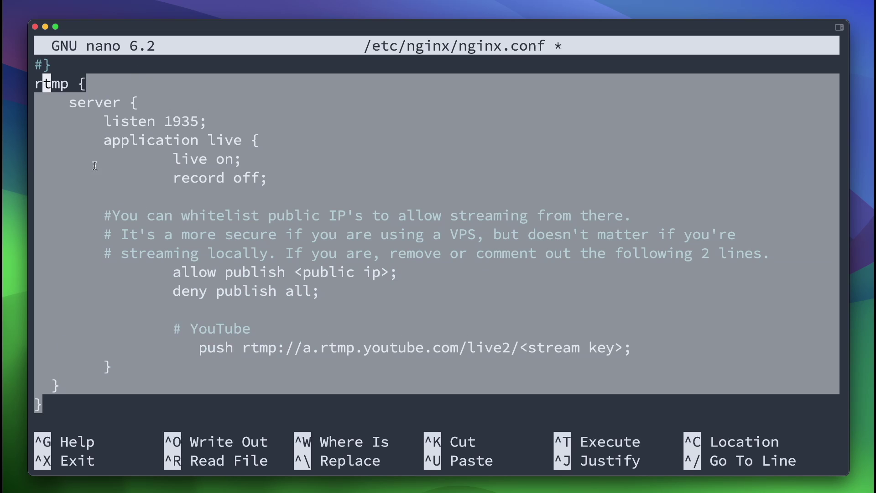
{"action": "left_click", "coordinate": [97, 127]}
{"action": "left_click_drag", "start_coordinate": [68, 102], "coordinate": [83, 378]}
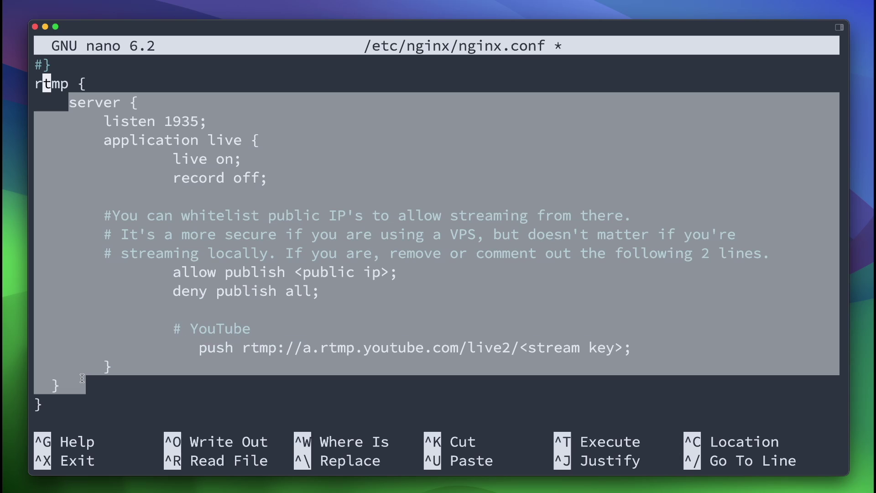
{"action": "left_click", "coordinate": [146, 360]}
{"action": "left_click_drag", "start_coordinate": [164, 124], "coordinate": [192, 125]}
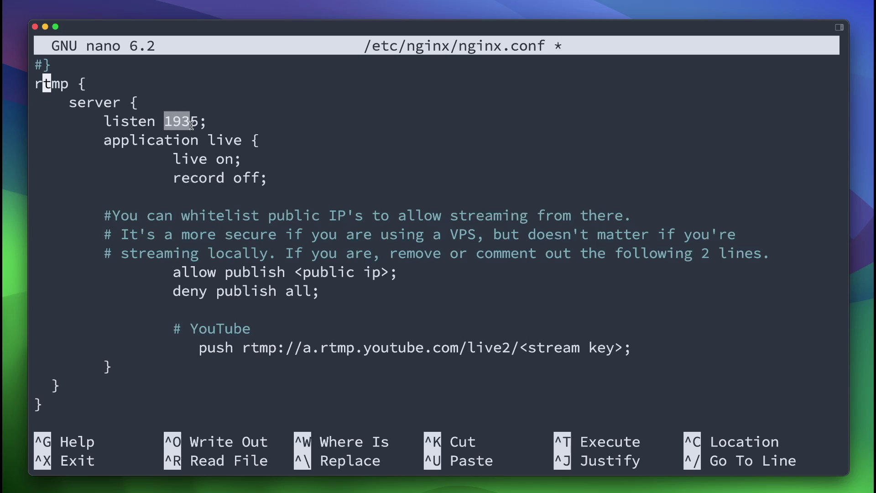
{"action": "left_click", "coordinate": [192, 126]}
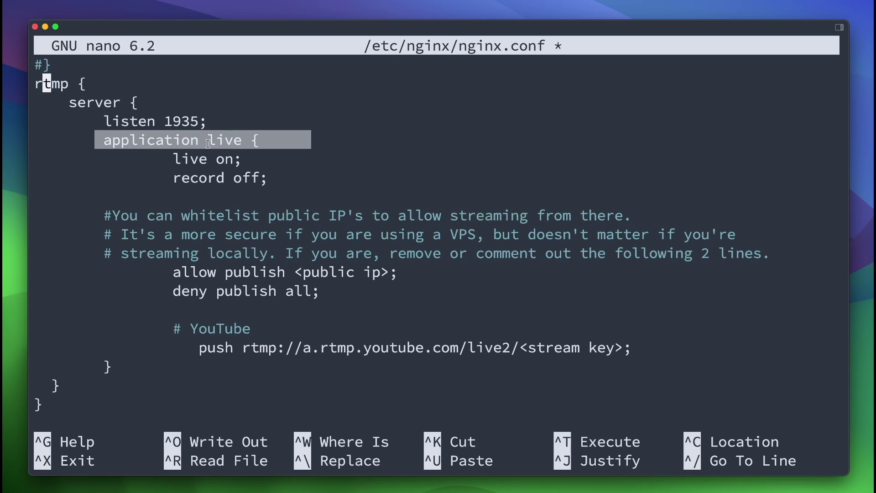
{"action": "key", "text": "super+f"}
{"action": "type", "text": "/live"}
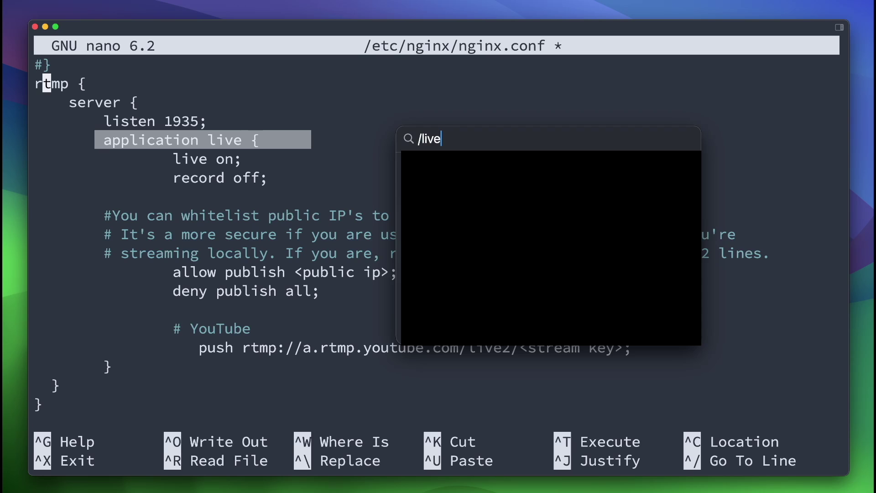
{"action": "type", "text": " /live1"}
Inspect the server block and the application live block within the rtmp configuration
{"action": "left_click", "coordinate": [301, 143]}
{"action": "left_click", "coordinate": [195, 137]}
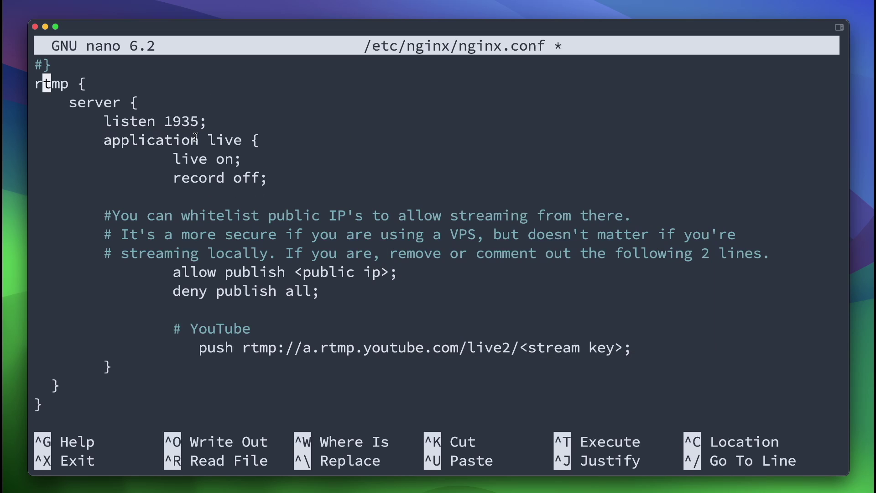
{"action": "left_click_drag", "start_coordinate": [82, 139], "coordinate": [254, 335]}
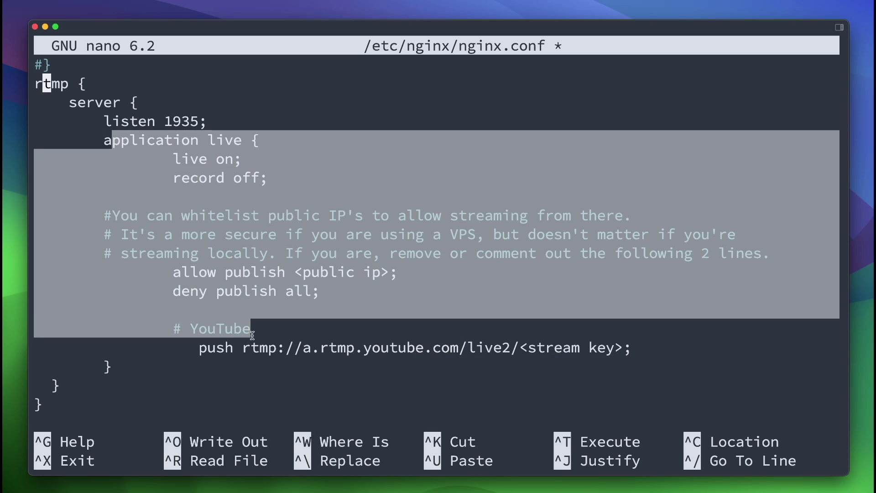
{"action": "left_click", "coordinate": [204, 174]}
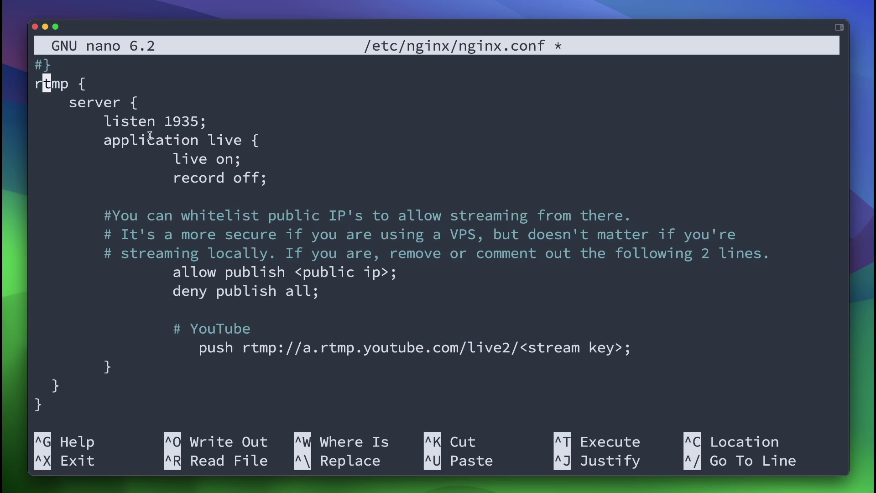
{"action": "left_click_drag", "start_coordinate": [66, 104], "coordinate": [111, 374]}
{"action": "left_click", "coordinate": [144, 189]}
{"action": "left_click_drag", "start_coordinate": [105, 139], "coordinate": [107, 367]}
{"action": "left_click", "coordinate": [114, 136]}
{"action": "left_click_drag", "start_coordinate": [105, 138], "coordinate": [162, 365]}
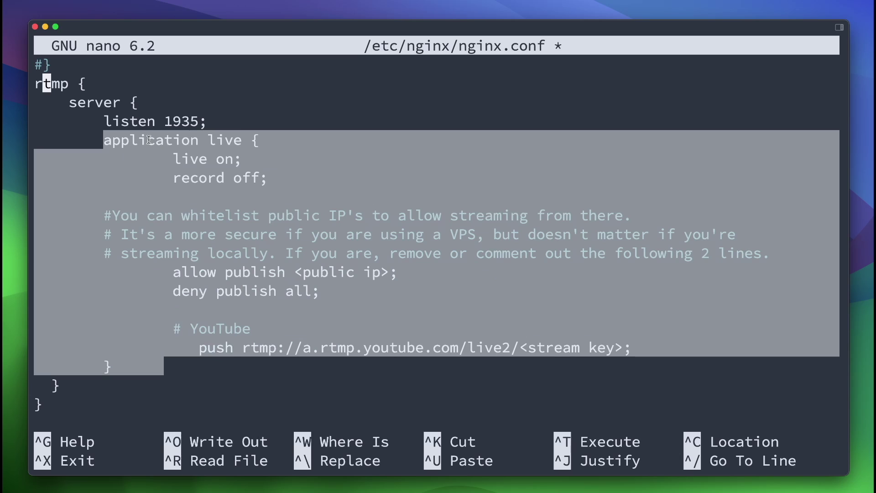
{"action": "left_click", "coordinate": [226, 133]}
{"action": "scroll", "coordinate": [207, 135], "scroll_direction": "up", "scroll_amount": 3}
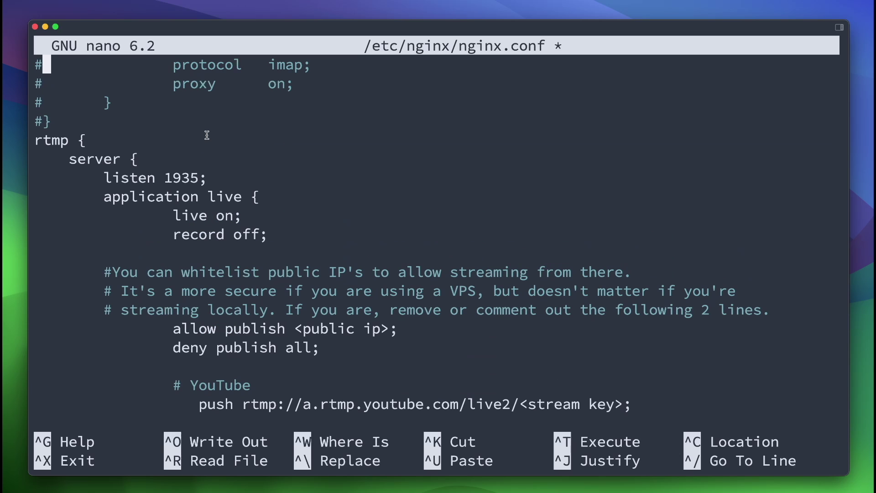
{"action": "scroll", "coordinate": [206, 135], "scroll_direction": "down", "scroll_amount": 2}
Point out the application name live, the YouTube push line and the live on setting
{"action": "key", "text": "Down"}
{"action": "key", "text": "Down"}
{"action": "key", "text": "Down"}
{"action": "key", "text": "Down"}
{"action": "key", "text": "Up"}
{"action": "key", "text": "Up"}
{"action": "key", "text": "Down"}
{"action": "key", "text": "Down"}
{"action": "key", "text": "Down"}
{"action": "key", "text": "Down"}
{"action": "key", "text": "Down"}
{"action": "key", "text": "Down"}
{"action": "key", "text": "Down"}
{"action": "key", "text": "Down"}
{"action": "key", "text": "Down"}
{"action": "key", "text": "Down"}
{"action": "key", "text": "Down"}
{"action": "key", "text": "Down"}
{"action": "key", "text": "Down"}
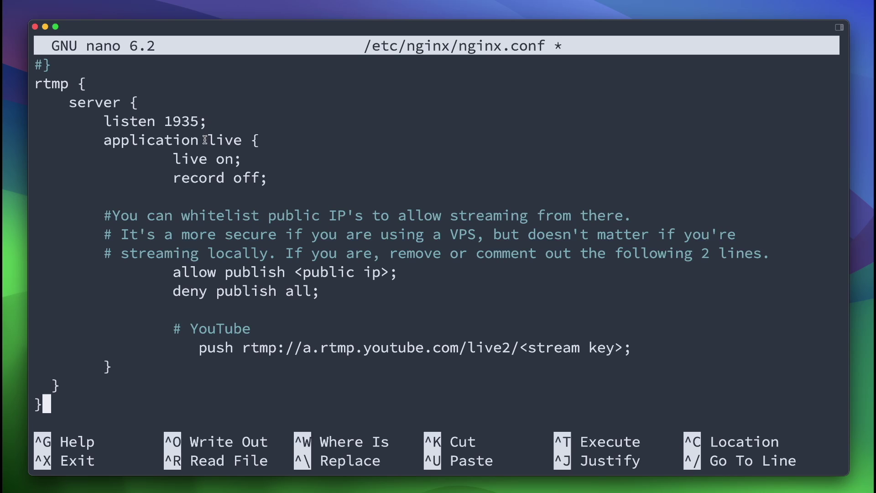
{"action": "left_click_drag", "start_coordinate": [207, 140], "coordinate": [255, 141]}
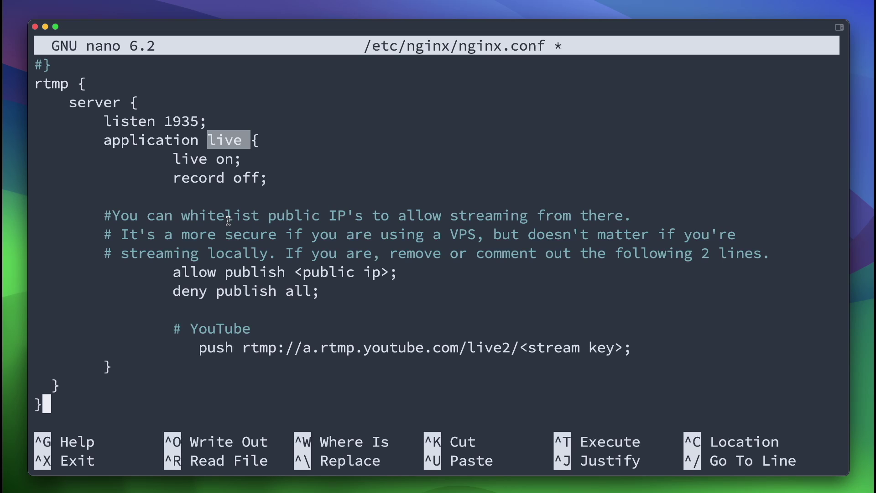
{"action": "left_click_drag", "start_coordinate": [196, 344], "coordinate": [626, 348]}
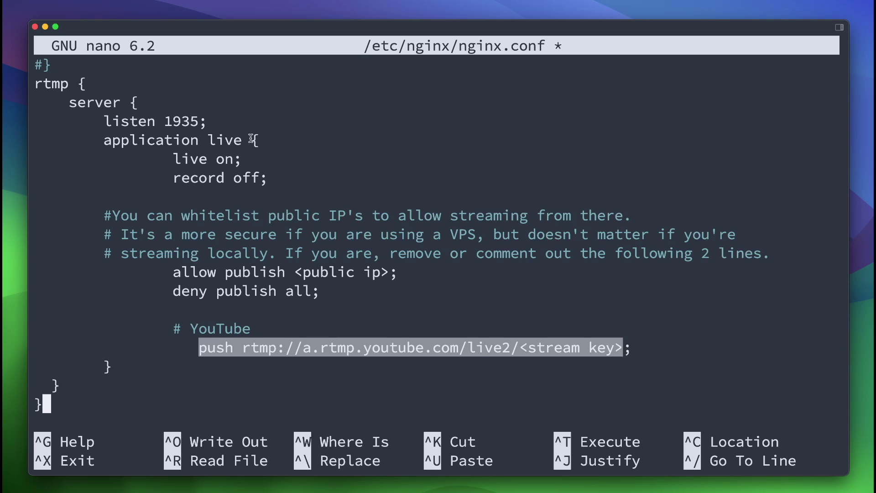
{"action": "left_click_drag", "start_coordinate": [251, 138], "coordinate": [121, 369]}
{"action": "left_click", "coordinate": [172, 161]}
{"action": "left_click_drag", "start_coordinate": [172, 161], "coordinate": [298, 160]}
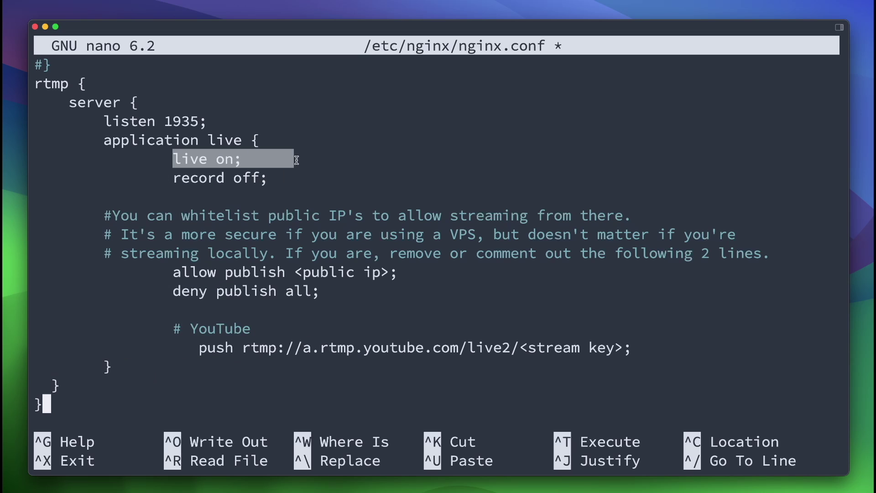
Temporarily change live on to live off, then restore live on
{"action": "key", "text": "Up"}
{"action": "key", "text": "Up"}
{"action": "key", "text": "Up"}
{"action": "key", "text": "Up"}
{"action": "key", "text": "Up"}
{"action": "key", "text": "Up"}
{"action": "key", "text": "Up"}
{"action": "key", "text": "Up"}
{"action": "key", "text": "Up"}
{"action": "key", "text": "Up"}
{"action": "key", "text": "Up"}
{"action": "key", "text": "Up"}
{"action": "key", "text": "Up"}
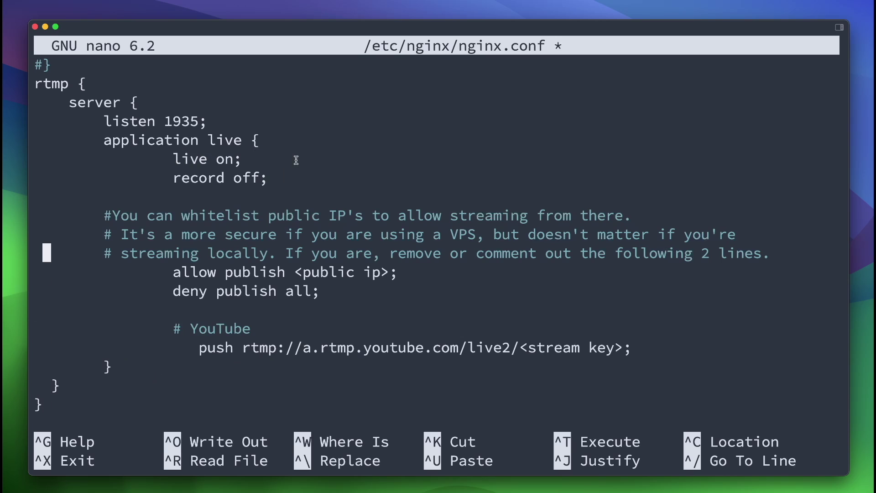
{"action": "key", "text": "End"}
{"action": "key", "text": "Left"}
{"action": "key", "text": "BackSpace"}
{"action": "type", "text": "ff"}
{"action": "key", "text": "BackSpace"}
{"action": "key", "text": "BackSpace"}
{"action": "type", "text": "n"}
Point out the allow publish placeholder IP and record off, then return to the guide
{"action": "left_click_drag", "start_coordinate": [233, 278], "coordinate": [399, 278]}
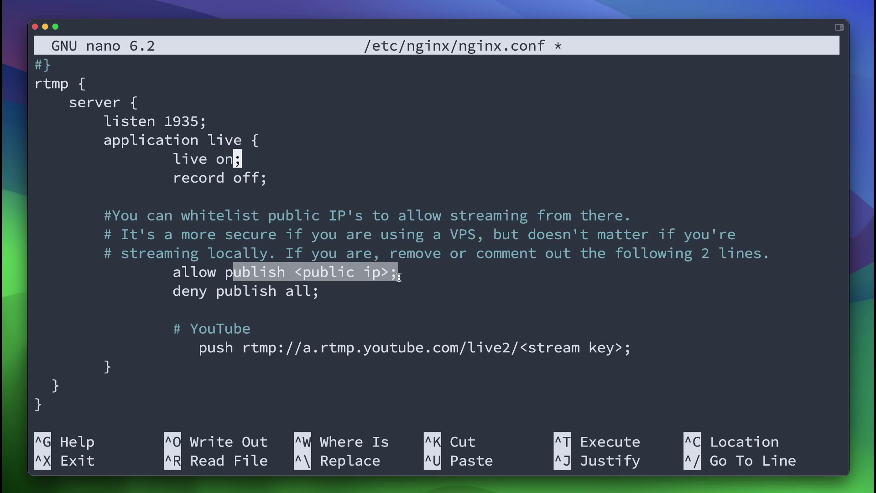
{"action": "left_click", "coordinate": [400, 277]}
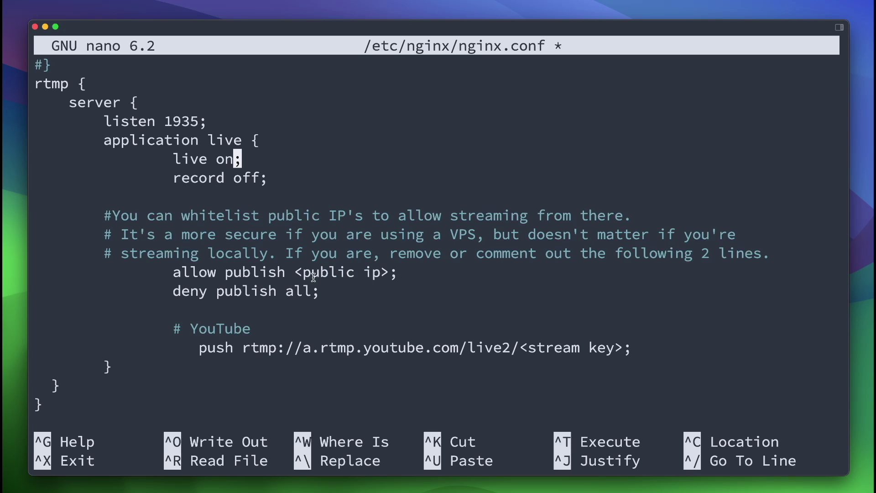
{"action": "key", "text": "Down"}
{"action": "key", "text": "Down"}
{"action": "left_click_drag", "start_coordinate": [163, 176], "coordinate": [311, 177]}
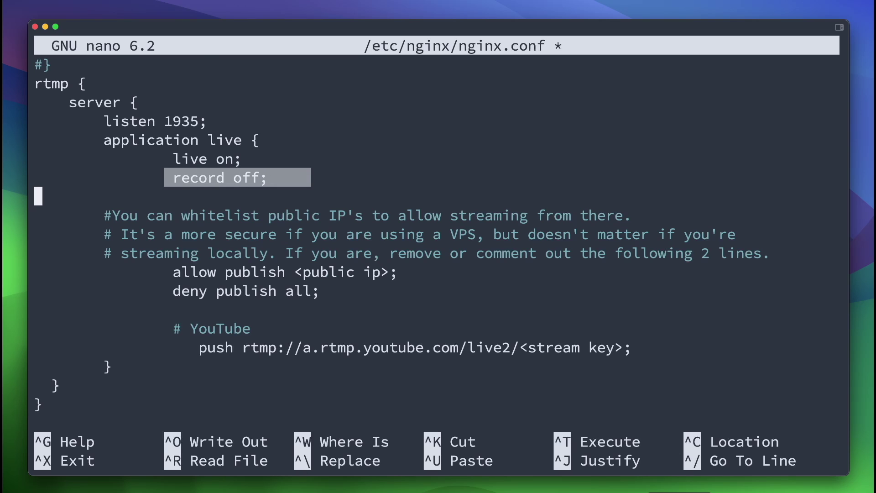
{"action": "key", "text": "super+Tab"}
{"action": "scroll", "coordinate": [526, 359], "scroll_direction": "down", "scroll_amount": 10}
{"action": "scroll", "coordinate": [527, 359], "scroll_direction": "down", "scroll_amount": 15}
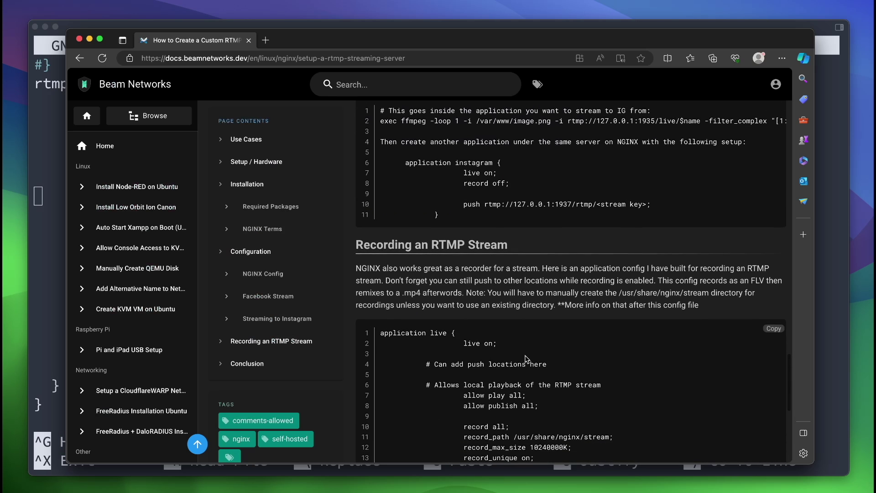
Review the record settings in the guide's Recording an RTMP Stream section
{"action": "scroll", "coordinate": [471, 260], "scroll_direction": "right", "scroll_amount": 3}
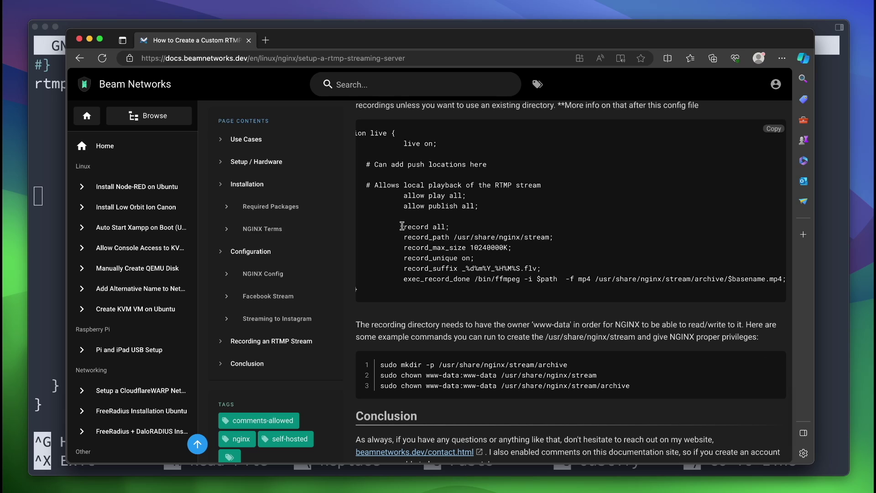
{"action": "left_click_drag", "start_coordinate": [403, 226], "coordinate": [498, 261]}
{"action": "left_click", "coordinate": [499, 261]}
{"action": "scroll", "coordinate": [445, 268], "scroll_direction": "up", "scroll_amount": 1}
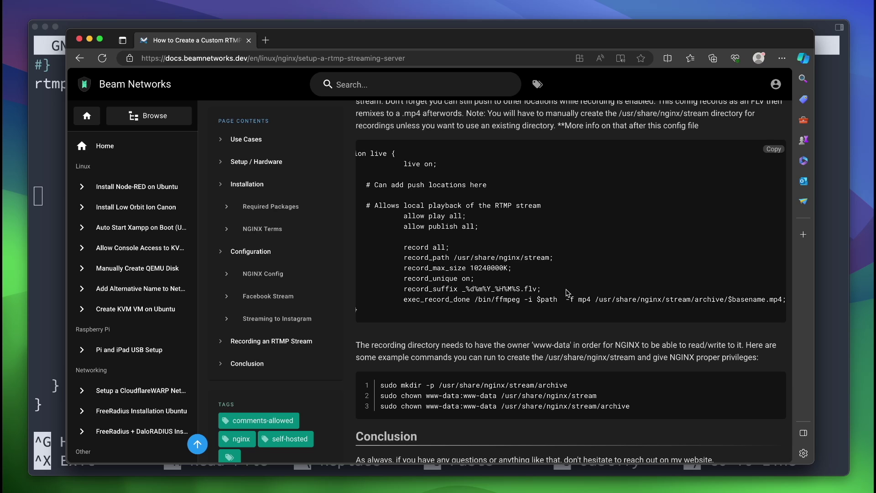
{"action": "scroll", "coordinate": [572, 314], "scroll_direction": "up", "scroll_amount": 4}
Back in nano, highlight the whitelist comment and publish rules, moving to the allow publish line
{"action": "key", "text": "super+Tab"}
{"action": "left_click_drag", "start_coordinate": [102, 221], "coordinate": [342, 295]}
{"action": "left_click", "coordinate": [238, 234]}
{"action": "key", "text": "Down"}
{"action": "key", "text": "Down"}
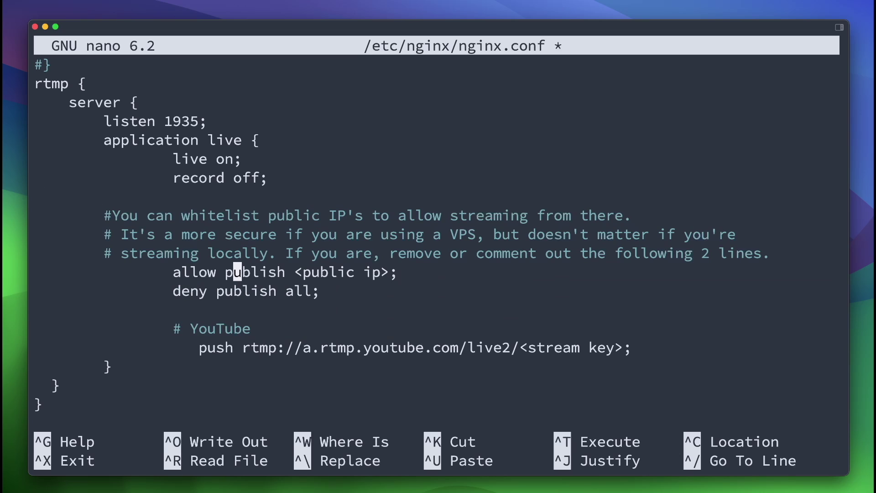
Point out the allow/deny publish rules and the listen port and application lines
{"action": "left_click_drag", "start_coordinate": [321, 292], "coordinate": [144, 275]}
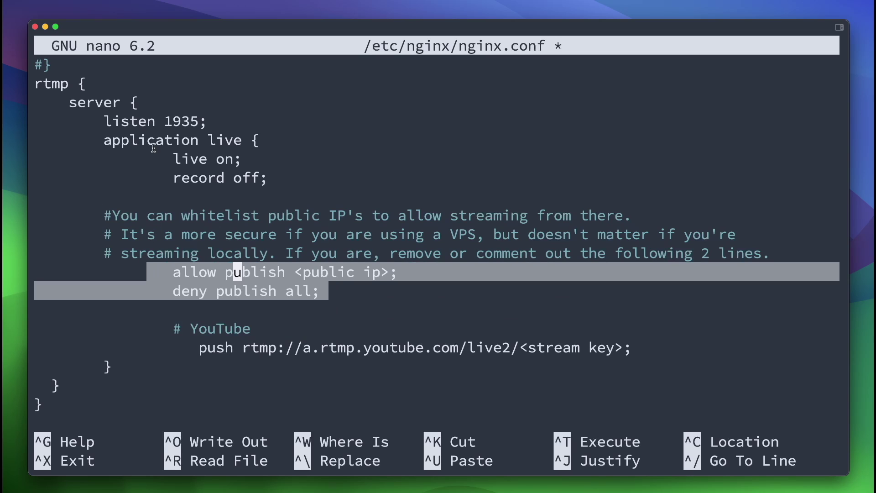
{"action": "left_click_drag", "start_coordinate": [155, 141], "coordinate": [207, 140]}
{"action": "left_click", "coordinate": [187, 272]}
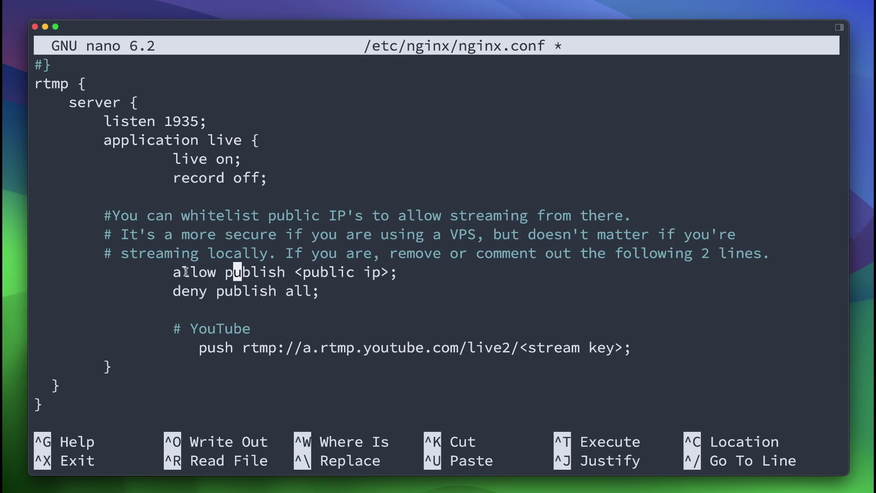
{"action": "left_click_drag", "start_coordinate": [165, 272], "coordinate": [385, 267]}
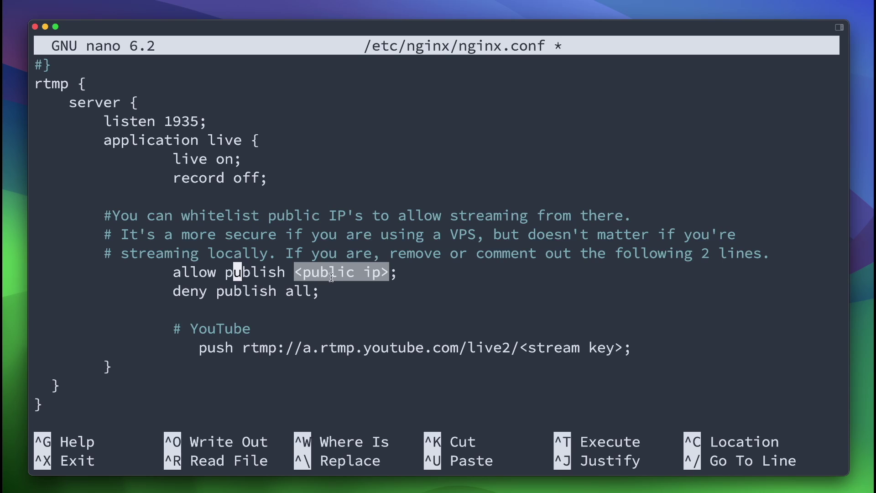
{"action": "left_click_drag", "start_coordinate": [149, 111], "coordinate": [249, 143]}
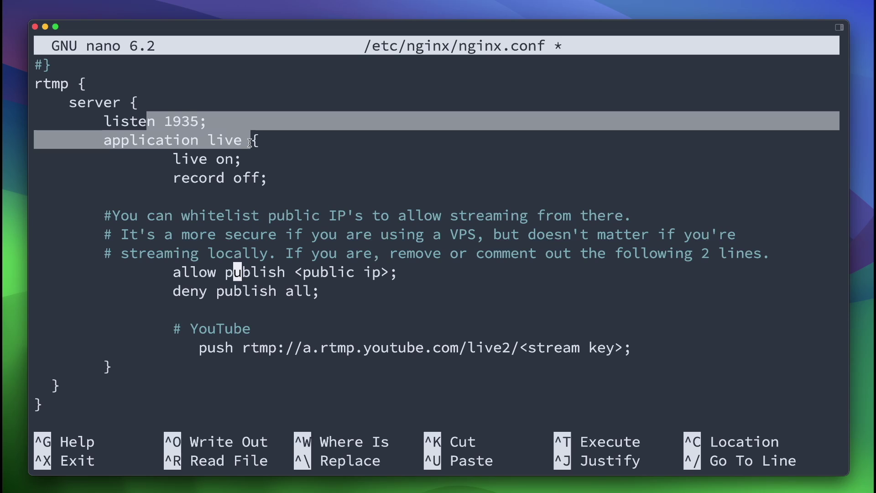
{"action": "left_click", "coordinate": [221, 272]}
{"action": "left_click_drag", "start_coordinate": [137, 279], "coordinate": [605, 291]}
{"action": "left_click", "coordinate": [675, 287]}
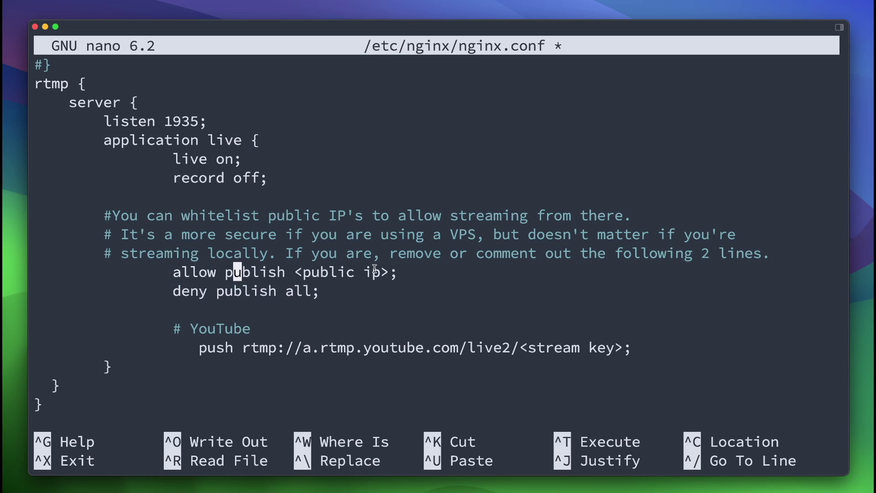
Type curl ifconfig.me into system search as a command reference, then dismiss it
{"action": "key", "text": "super+space"}
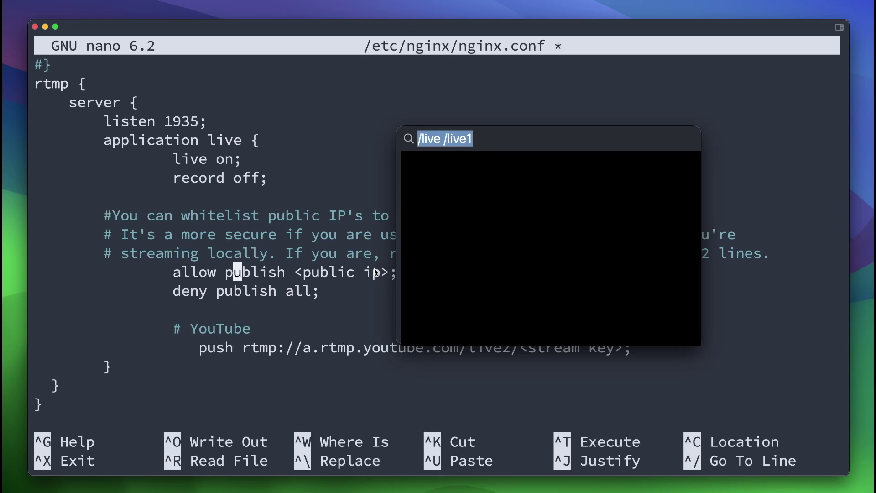
{"action": "key", "text": "BackSpace"}
{"action": "type", "text": "curl ifc"}
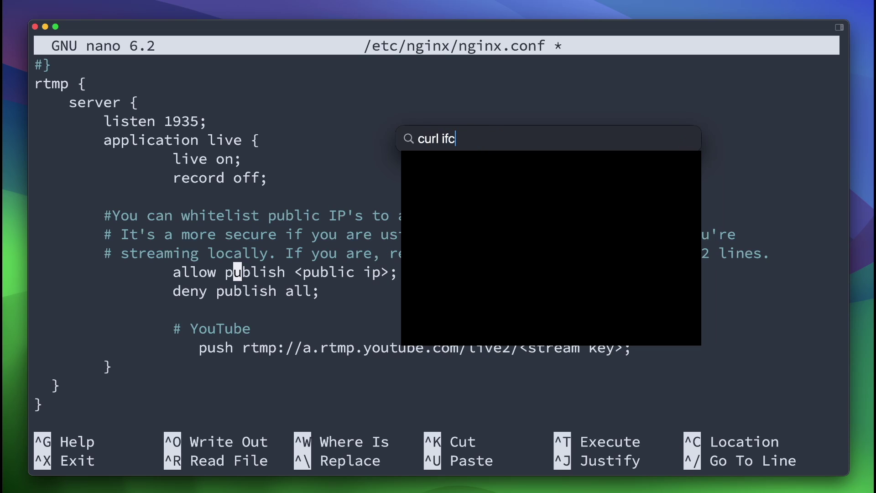
{"action": "type", "text": "onfig.me"}
{"action": "key", "text": "super+a"}
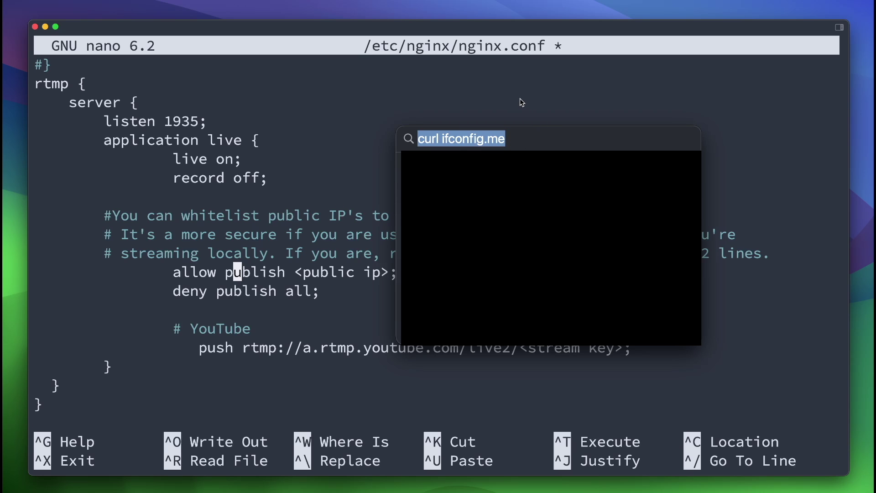
{"action": "key", "text": "Escape"}
Duplicate the a.rtmp.youtube.com/live2 push line with the stream key placeholder, then delete the extra copies
{"action": "left_click_drag", "start_coordinate": [172, 328], "coordinate": [190, 365]}
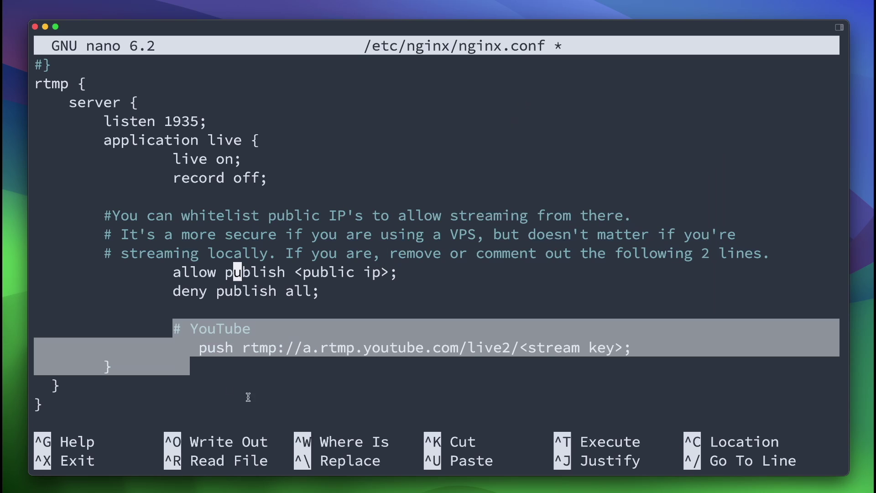
{"action": "key", "text": "Down"}
{"action": "key", "text": "Down"}
{"action": "key", "text": "Down"}
{"action": "key", "text": "Down"}
{"action": "key", "text": "Down"}
{"action": "key", "text": "Down"}
{"action": "key", "text": "Down"}
{"action": "key", "text": "Down"}
{"action": "key", "text": "Up"}
{"action": "key", "text": "Up"}
{"action": "key", "text": "Up"}
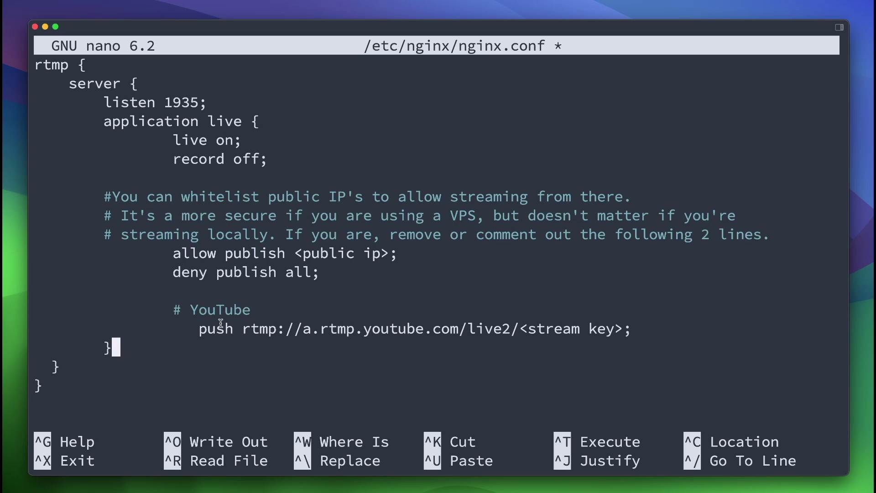
{"action": "left_click_drag", "start_coordinate": [171, 325], "coordinate": [636, 326]}
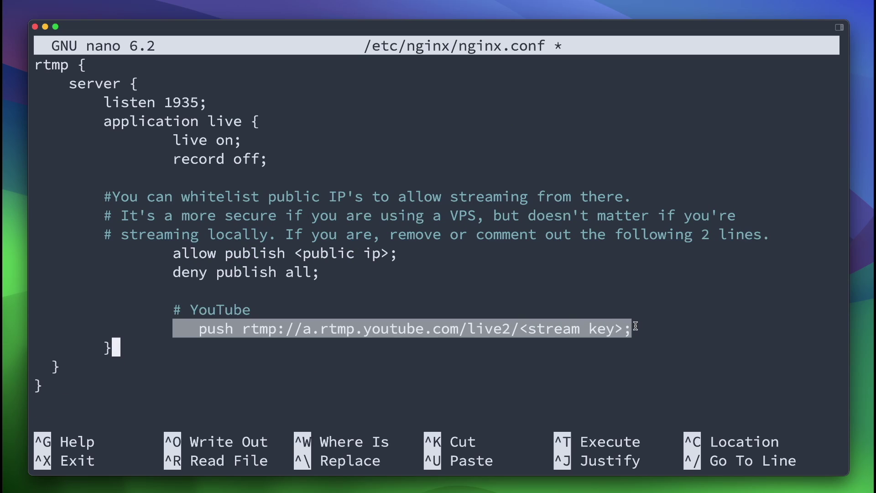
{"action": "key", "text": "Home"}
{"action": "key", "text": "Return"}
{"action": "key", "text": "Up"}
{"action": "key", "text": "Up"}
{"action": "key", "text": "ctrl+k"}
{"action": "key", "text": "ctrl+u"}
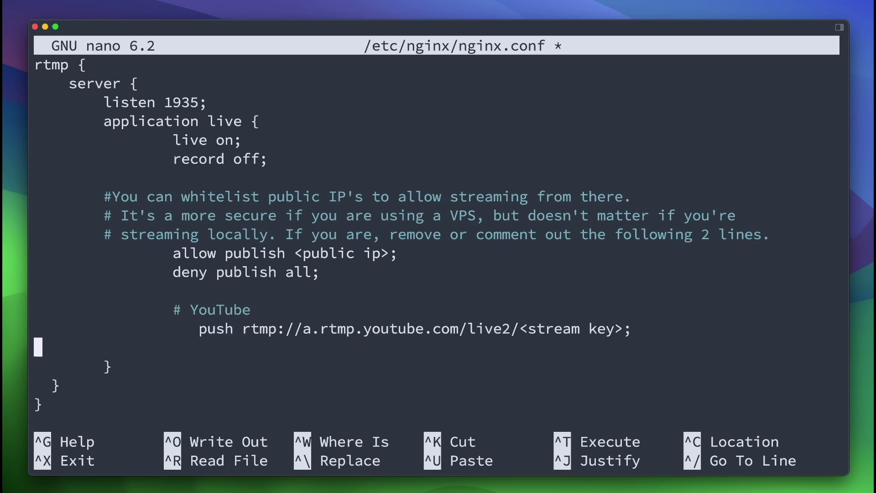
{"action": "key", "text": "ctrl+u"}
{"action": "key", "text": "ctrl+u"}
{"action": "key", "text": "ctrl+u"}
{"action": "key", "text": "ctrl+u"}
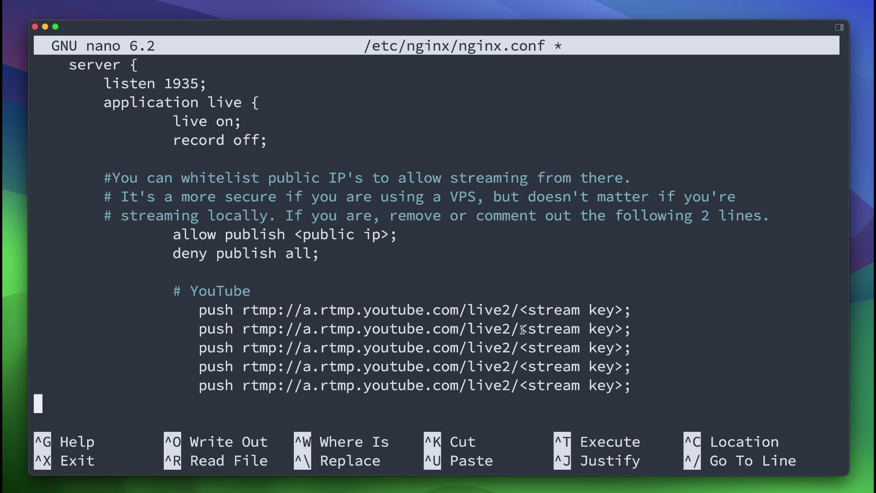
{"action": "left_click_drag", "start_coordinate": [521, 330], "coordinate": [609, 329]}
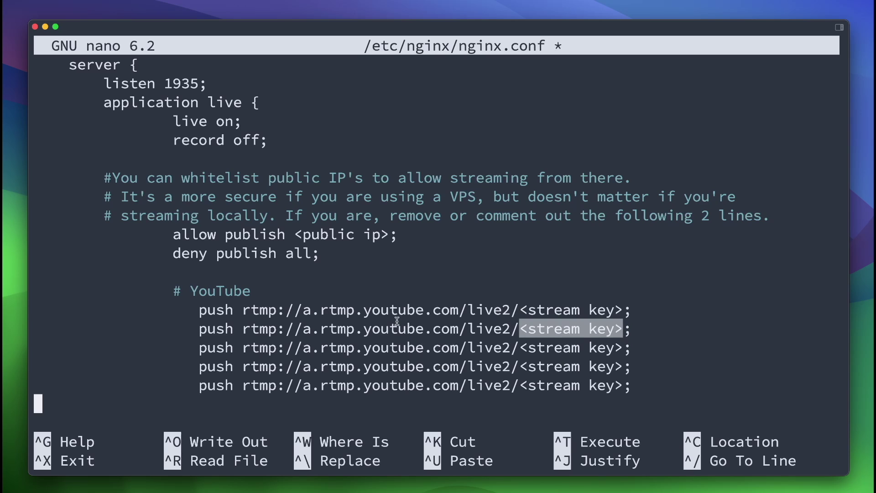
{"action": "key", "text": "Up"}
{"action": "key", "text": "Up"}
{"action": "key", "text": "Up"}
{"action": "key", "text": "Up"}
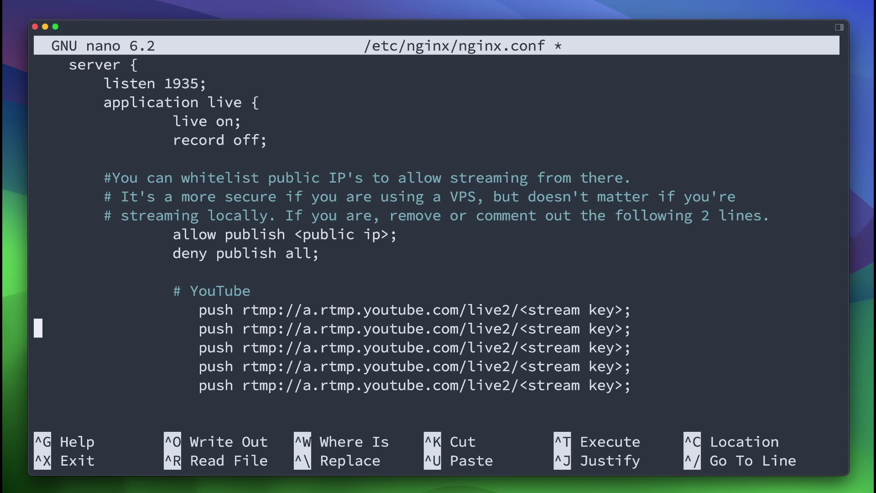
{"action": "key", "text": "ctrl+k"}
{"action": "key", "text": "ctrl+k"}
{"action": "key", "text": "ctrl+k"}
{"action": "key", "text": "ctrl+k"}
{"action": "key", "text": "ctrl+k"}
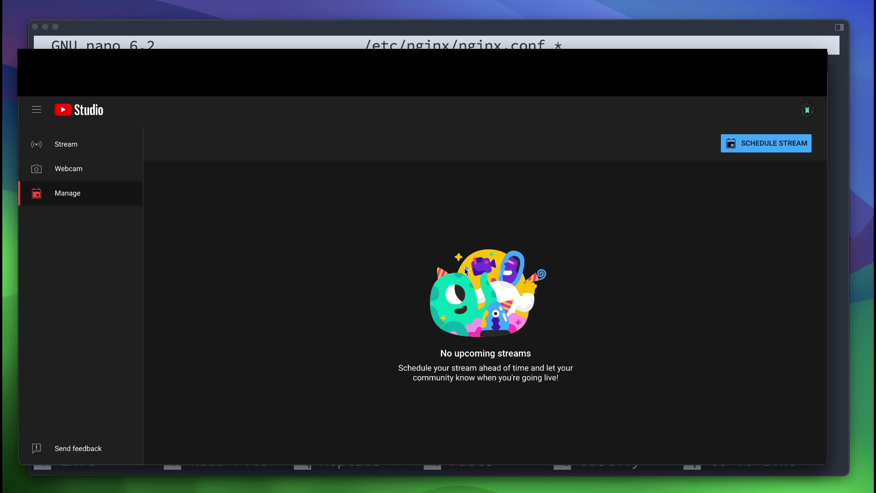
Start scheduling a new live stream and dismiss the setup tips
{"action": "left_click", "coordinate": [729, 143]}
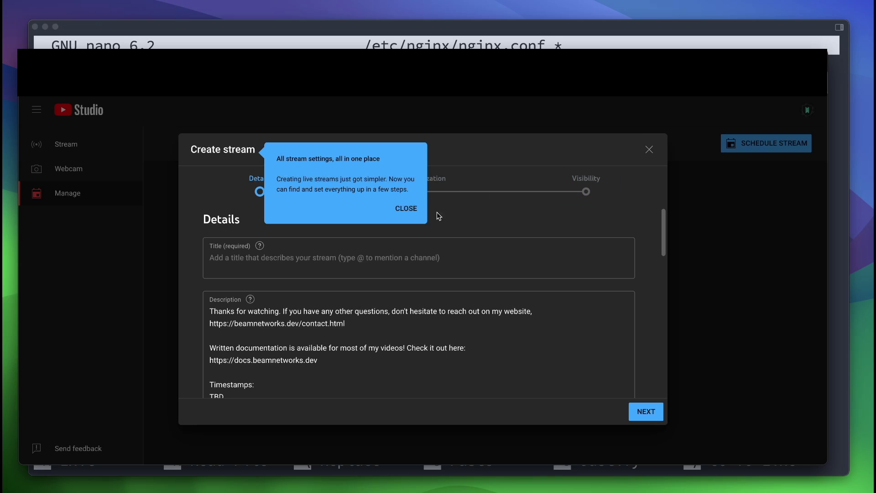
{"action": "left_click", "coordinate": [405, 217]}
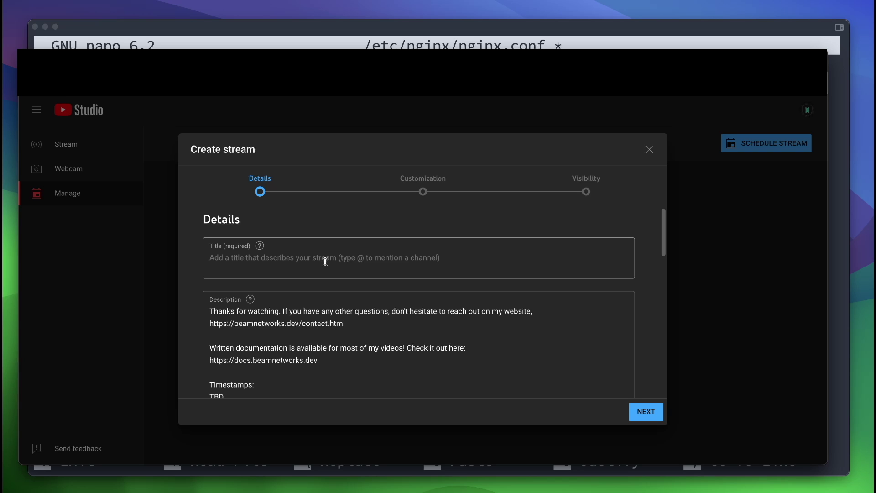
{"action": "scroll", "coordinate": [325, 261], "scroll_direction": "down", "scroll_amount": 2}
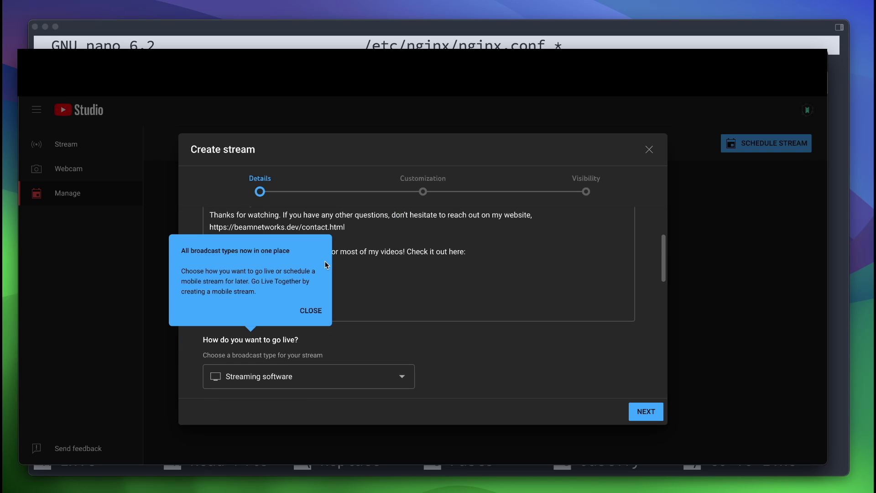
{"action": "left_click", "coordinate": [314, 312]}
{"action": "scroll", "coordinate": [316, 310], "scroll_direction": "up", "scroll_amount": 2}
{"action": "scroll", "coordinate": [315, 312], "scroll_direction": "down", "scroll_amount": 3}
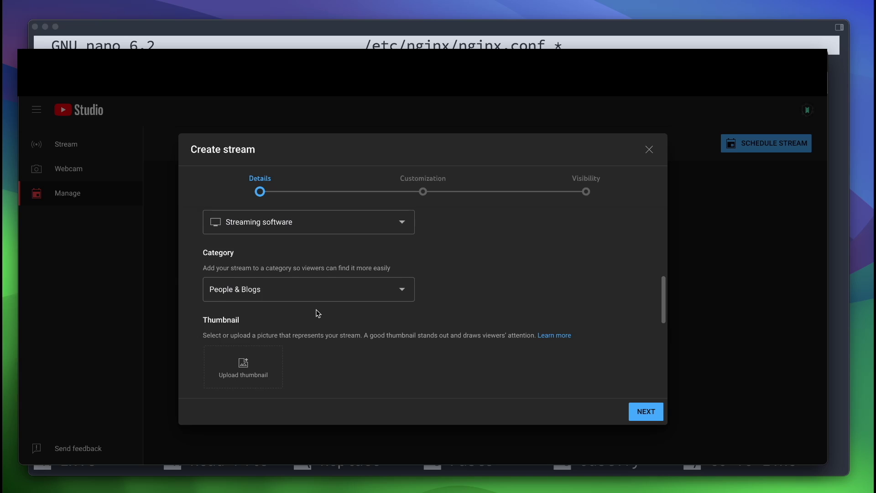
{"action": "scroll", "coordinate": [315, 312], "scroll_direction": "up", "scroll_amount": 3}
Title the new stream 'test stream'
{"action": "left_click", "coordinate": [295, 267]}
{"action": "type", "text": "f"}
{"action": "key", "text": "BackSpace"}
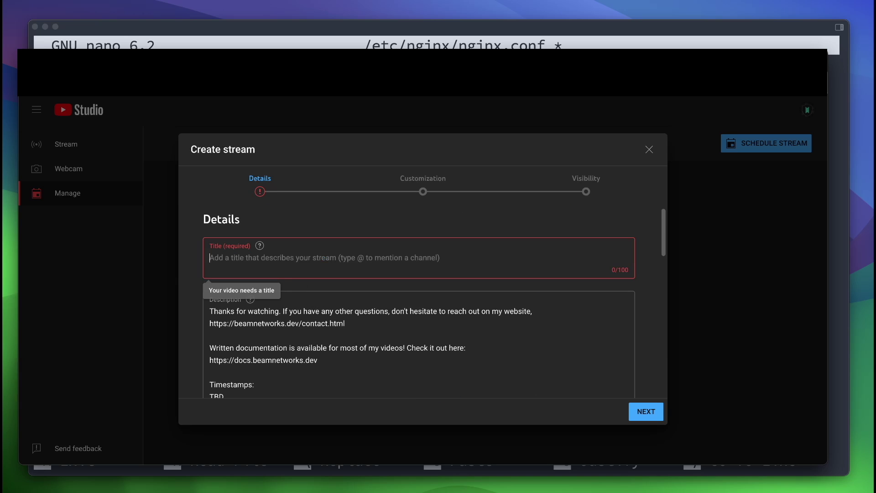
{"action": "type", "text": "test stream"}
{"action": "scroll", "coordinate": [434, 302], "scroll_direction": "down", "scroll_amount": 2}
{"action": "scroll", "coordinate": [294, 266], "scroll_direction": "down", "scroll_amount": 5}
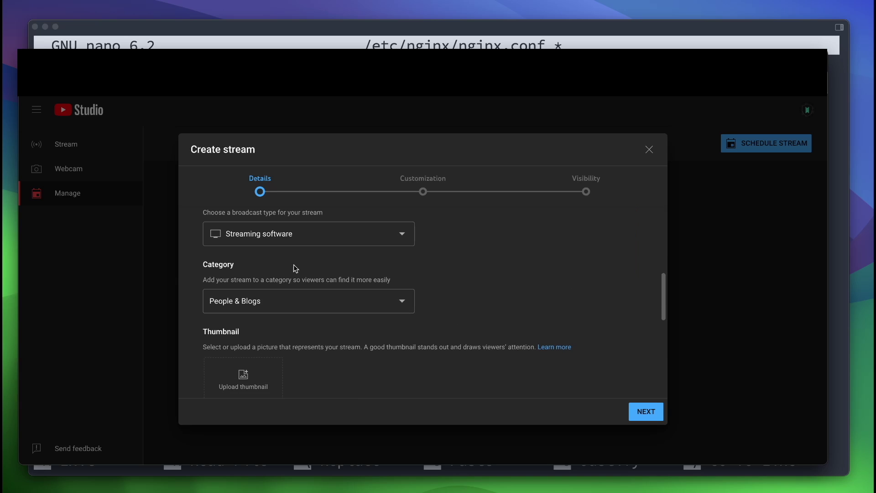
{"action": "scroll", "coordinate": [258, 275], "scroll_direction": "down", "scroll_amount": 2}
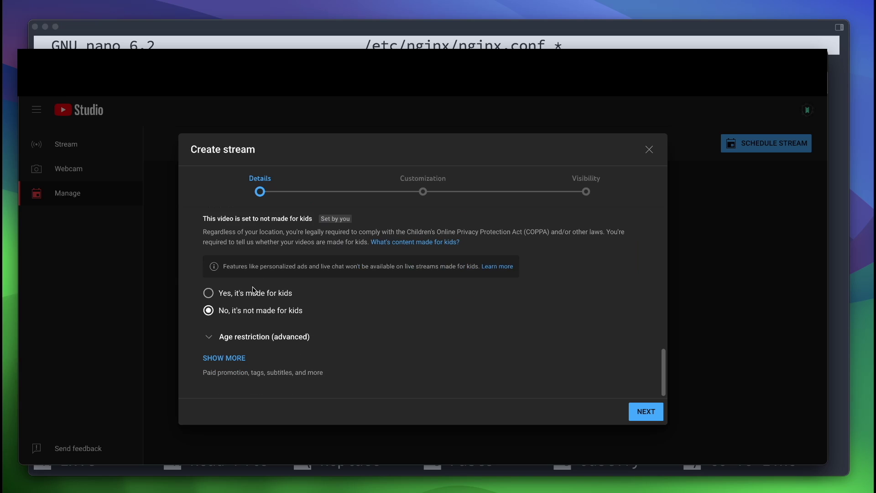
Continue past Customization, set visibility to Private, and finish creating the stream
{"action": "left_click", "coordinate": [648, 415]}
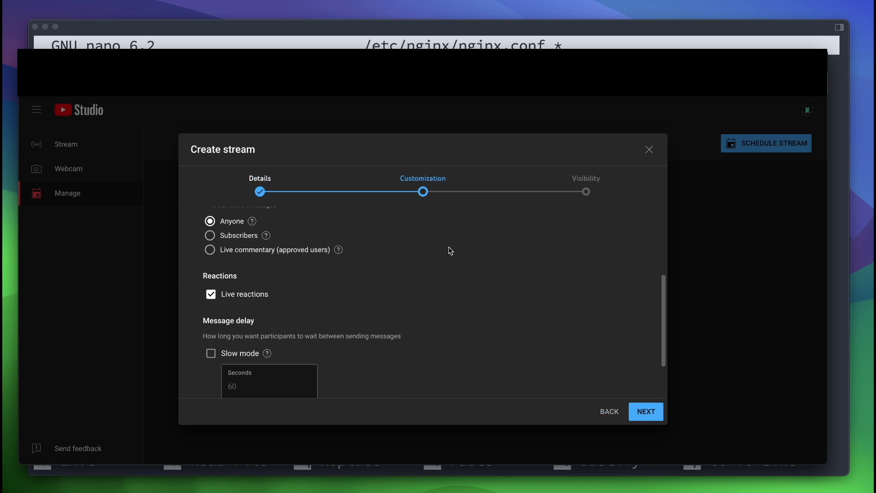
{"action": "scroll", "coordinate": [448, 250], "scroll_direction": "up", "scroll_amount": 3}
{"action": "scroll", "coordinate": [447, 250], "scroll_direction": "down", "scroll_amount": 5}
{"action": "left_click", "coordinate": [648, 416]}
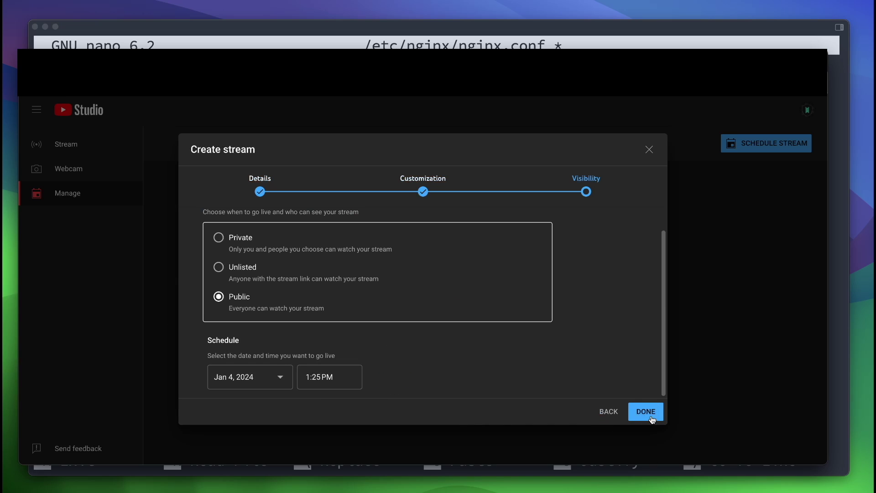
{"action": "left_click", "coordinate": [218, 237]}
{"action": "scroll", "coordinate": [326, 371], "scroll_direction": "down", "scroll_amount": 1}
{"action": "scroll", "coordinate": [326, 371], "scroll_direction": "up", "scroll_amount": 2}
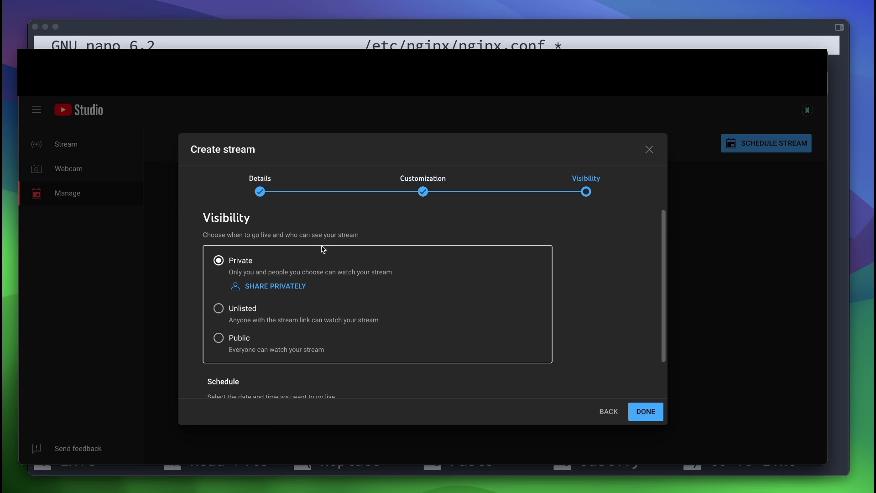
{"action": "scroll", "coordinate": [338, 292], "scroll_direction": "down", "scroll_amount": 3}
{"action": "left_click", "coordinate": [655, 419]}
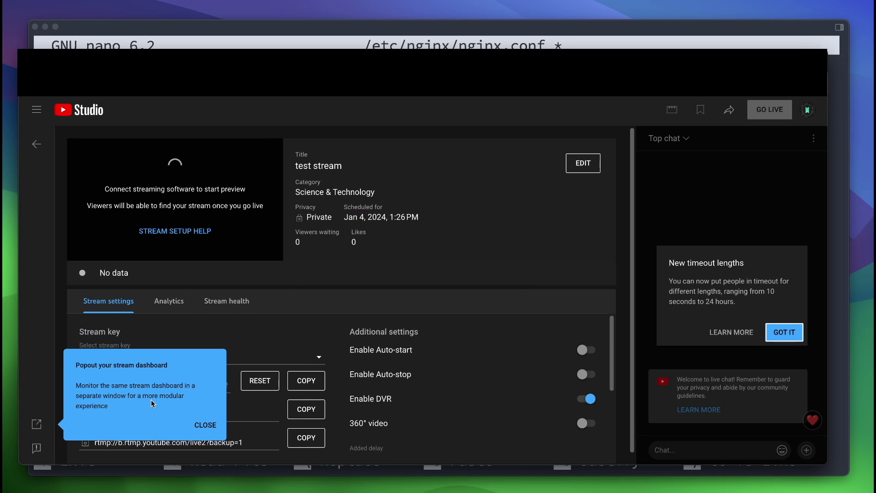
Dismiss the dashboard tip and copy the test stream's default stream key
{"action": "left_click", "coordinate": [208, 425]}
{"action": "scroll", "coordinate": [237, 404], "scroll_direction": "down", "scroll_amount": 5}
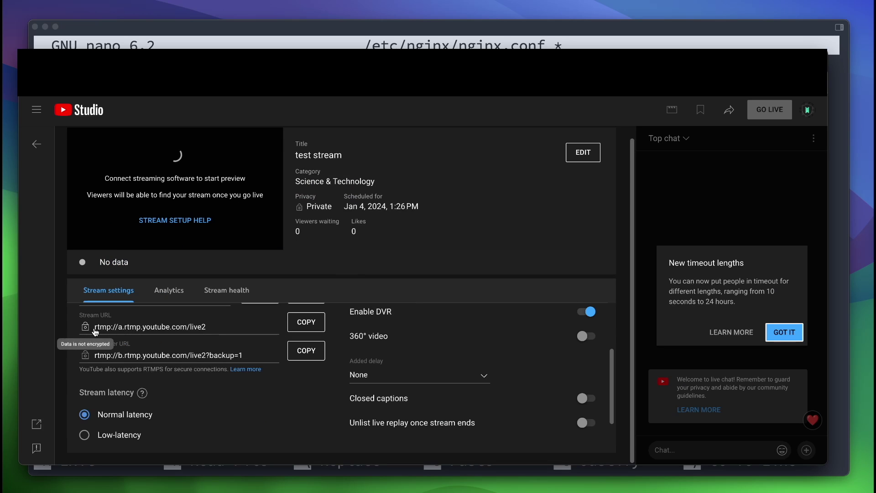
{"action": "left_click", "coordinate": [238, 470]}
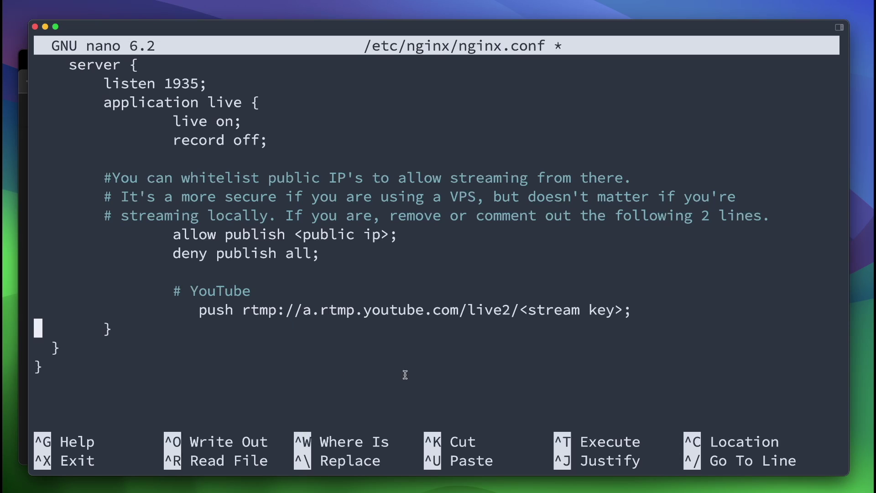
{"action": "key", "text": "super+Tab"}
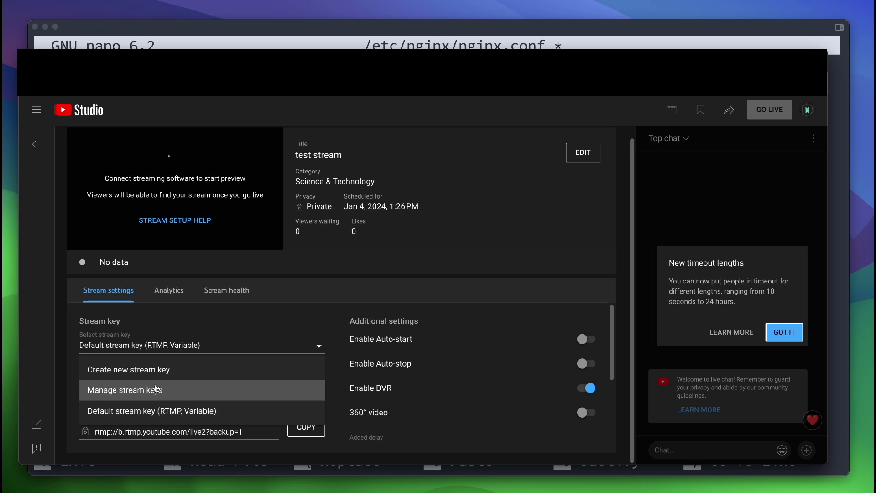
{"action": "key", "text": "Escape"}
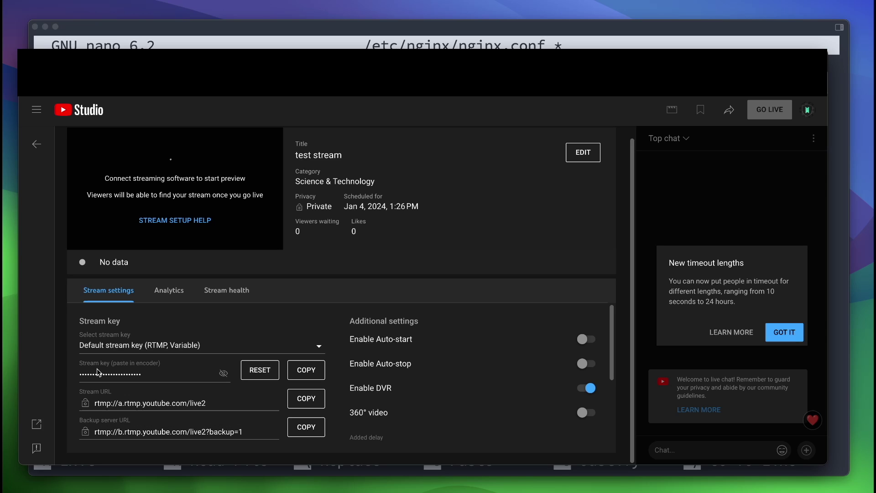
{"action": "left_click", "coordinate": [303, 369]}
Replace the <stream key> placeholder in nginx.conf's YouTube push line with the copied key
{"action": "left_click", "coordinate": [368, 473]}
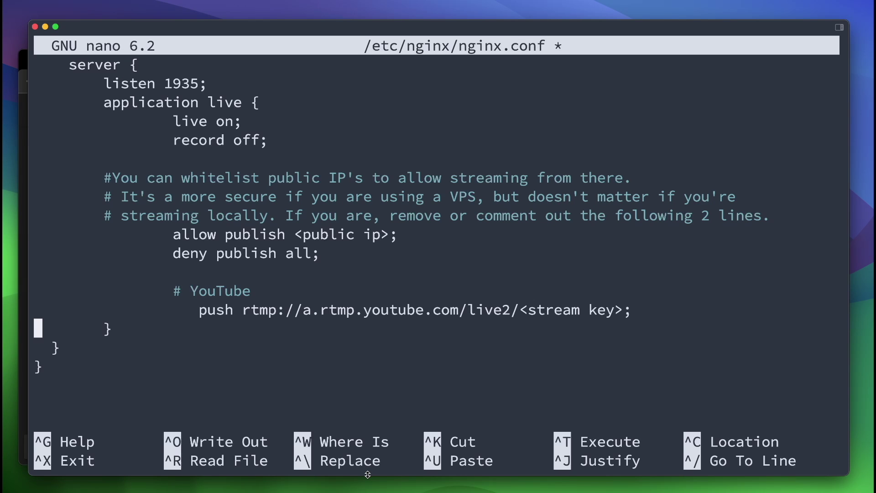
{"action": "key", "text": "Left"}
{"action": "key", "text": "Left"}
{"action": "key", "text": "BackSpace"}
{"action": "key", "text": "BackSpace"}
{"action": "key", "text": "BackSpace"}
{"action": "key", "text": "BackSpace"}
{"action": "key", "text": "BackSpace"}
{"action": "key", "text": "BackSpace"}
{"action": "key", "text": "BackSpace"}
{"action": "key", "text": "BackSpace"}
{"action": "key", "text": "BackSpace"}
{"action": "key", "text": "BackSpace"}
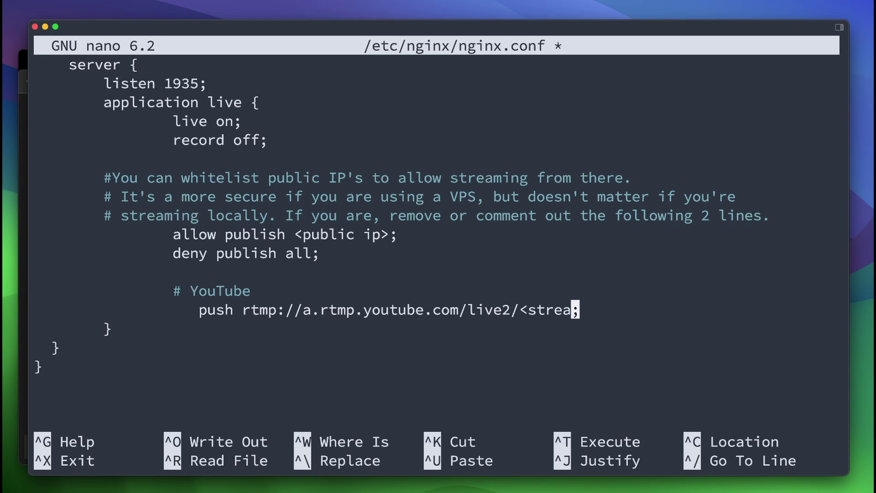
{"action": "key", "text": "BackSpace"}
{"action": "key", "text": "BackSpace"}
{"action": "key", "text": "super+v"}
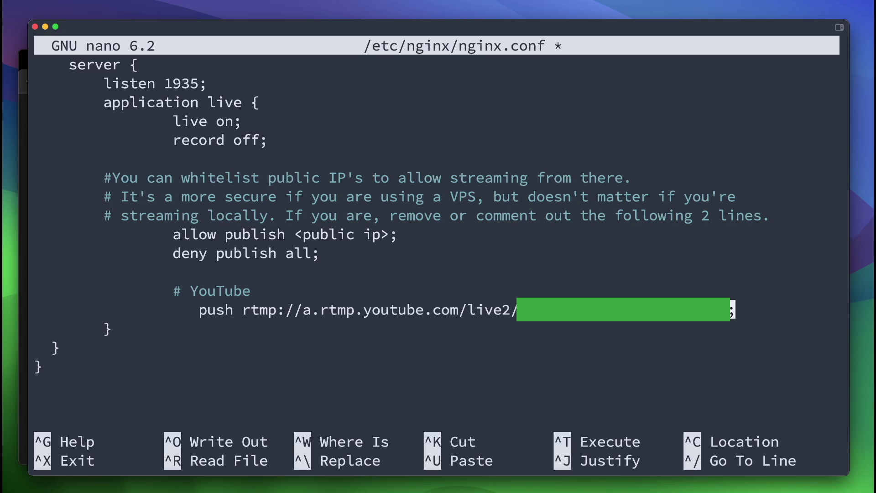
Remove the <public ip> placeholder, comment out the allow/deny publish lines with #, and save nginx.conf
{"action": "key", "text": "Up"}
{"action": "key", "text": "Up"}
{"action": "key", "text": "Up"}
{"action": "key", "text": "Up"}
{"action": "key", "text": "BackSpace"}
{"action": "key", "text": "BackSpace"}
{"action": "key", "text": "BackSpace"}
{"action": "key", "text": "BackSpace"}
{"action": "key", "text": "BackSpace"}
{"action": "key", "text": "BackSpace"}
{"action": "key", "text": "BackSpace"}
{"action": "key", "text": "BackSpace"}
{"action": "key", "text": "BackSpace"}
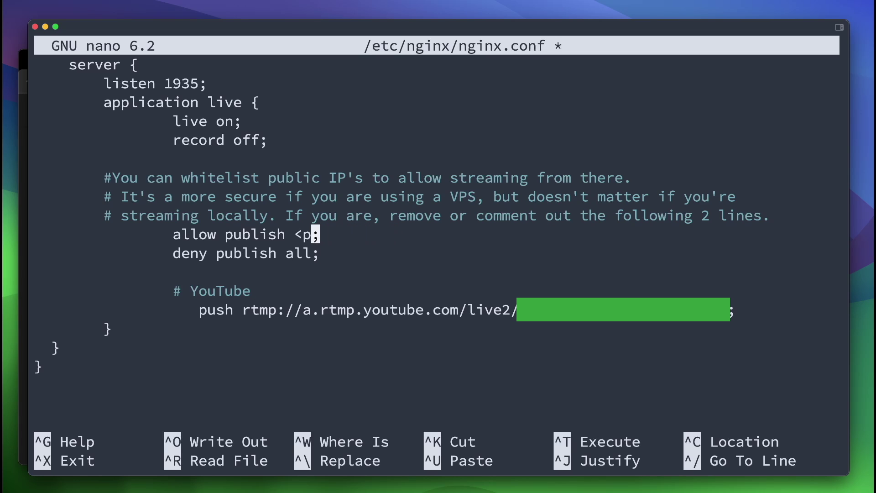
{"action": "key", "text": "BackSpace"}
{"action": "key", "text": "BackSpace"}
{"action": "key", "text": "Down"}
{"action": "key", "text": "Home"}
{"action": "type", "text": "#"}
{"action": "key", "text": "Up"}
{"action": "key", "text": "Home"}
{"action": "type", "text": "#"}
{"action": "key", "text": "Down"}
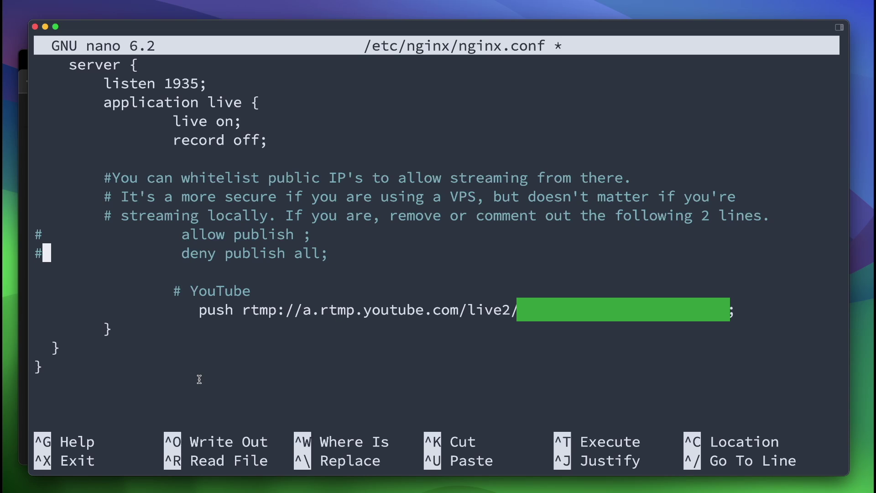
{"action": "key", "text": "ctrl+x"}
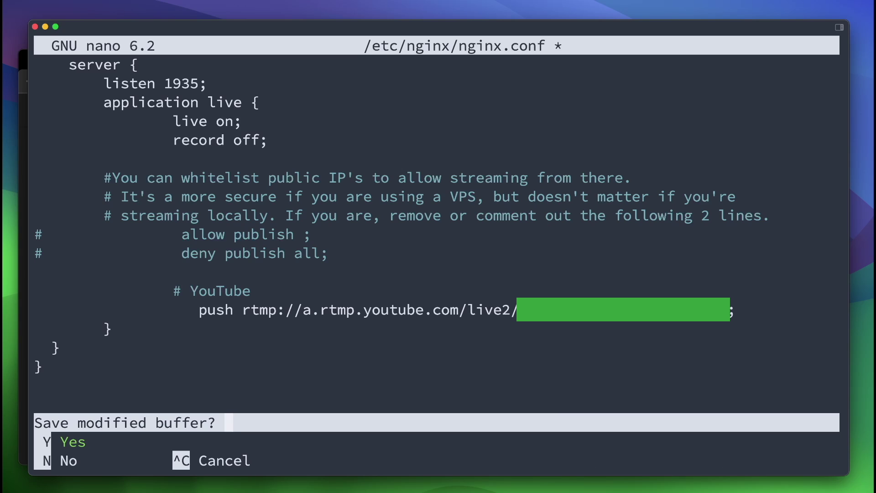
{"action": "key", "text": "y"}
{"action": "key", "text": "Return"}
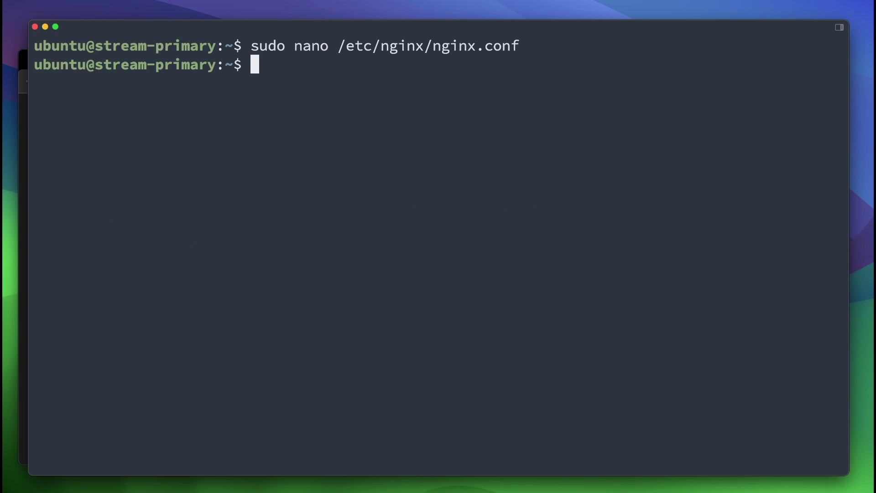
Restart nginx with 'sudo systemctl restart nginx'
{"action": "type", "text": "s"}
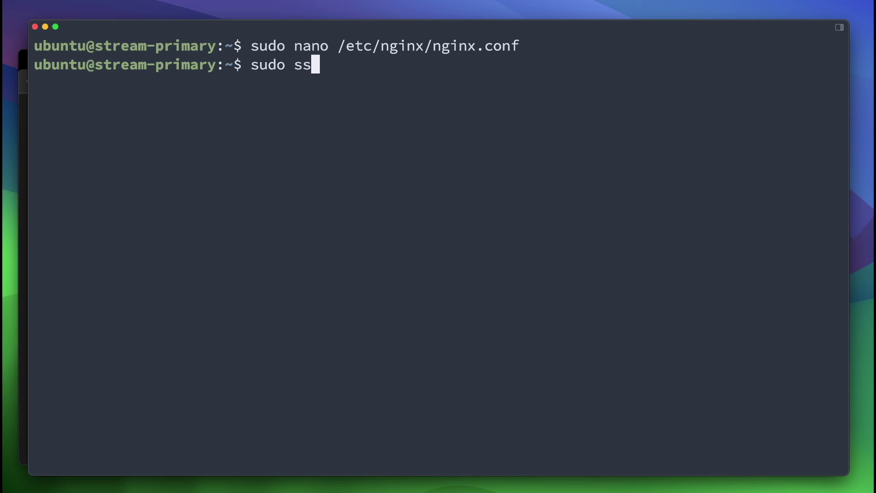
{"action": "type", "text": "udo systemctl restart nginx"}
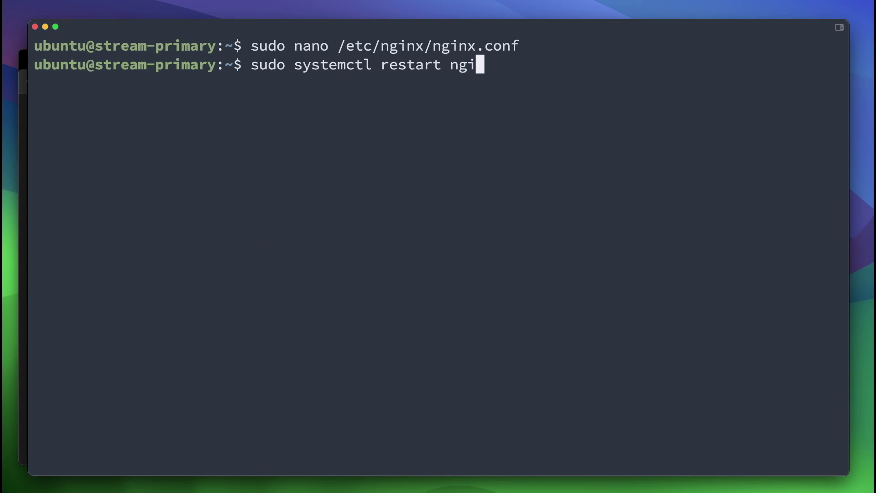
{"action": "key", "text": "Return"}
{"action": "left_click_drag", "start_coordinate": [251, 65], "coordinate": [520, 67]}
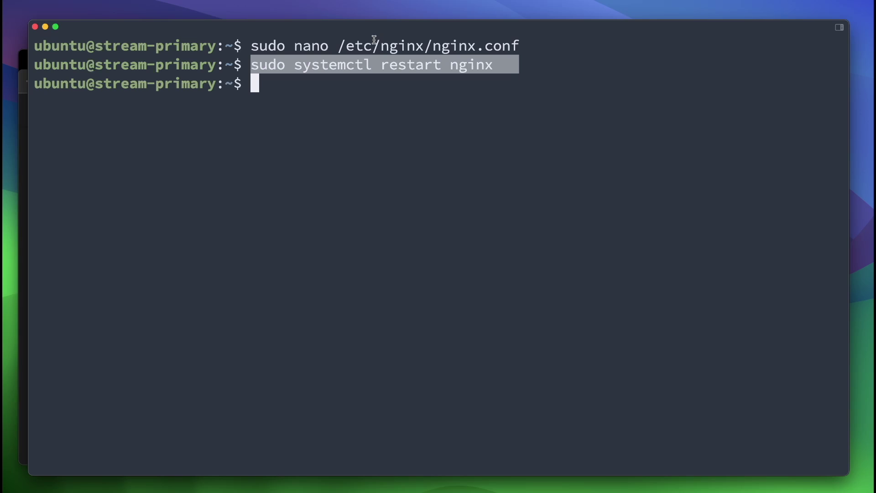
{"action": "left_click", "coordinate": [160, 208]}
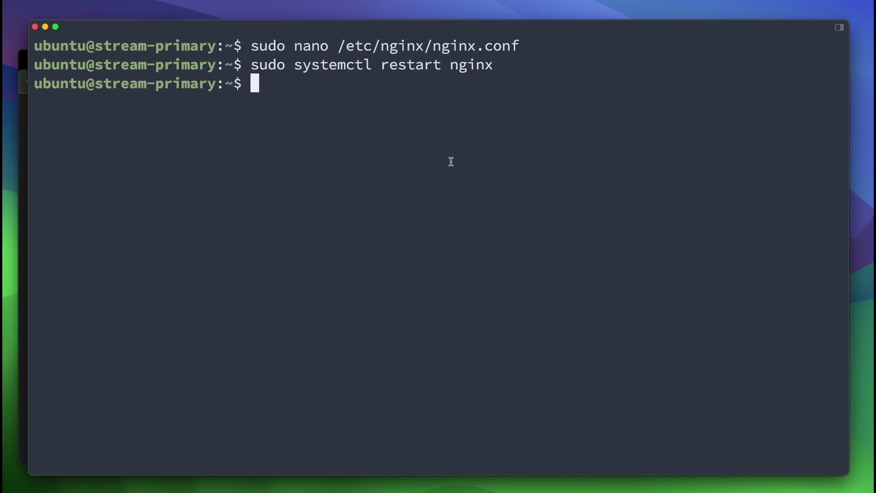
Enter 'sudo service nginx reload' at the prompt, then return to YouTube Studio
{"action": "type", "text": "sudo service nginx rel"}
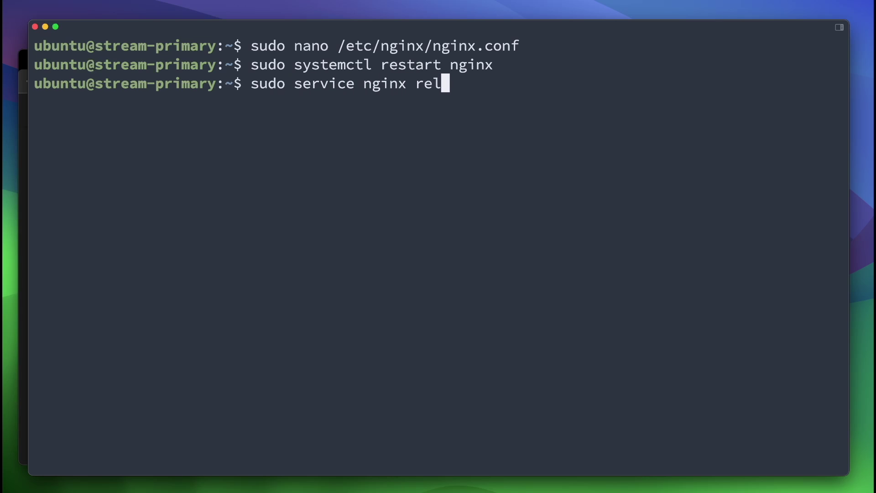
{"action": "type", "text": "oad"}
{"action": "left_click_drag", "start_coordinate": [252, 85], "coordinate": [469, 84]}
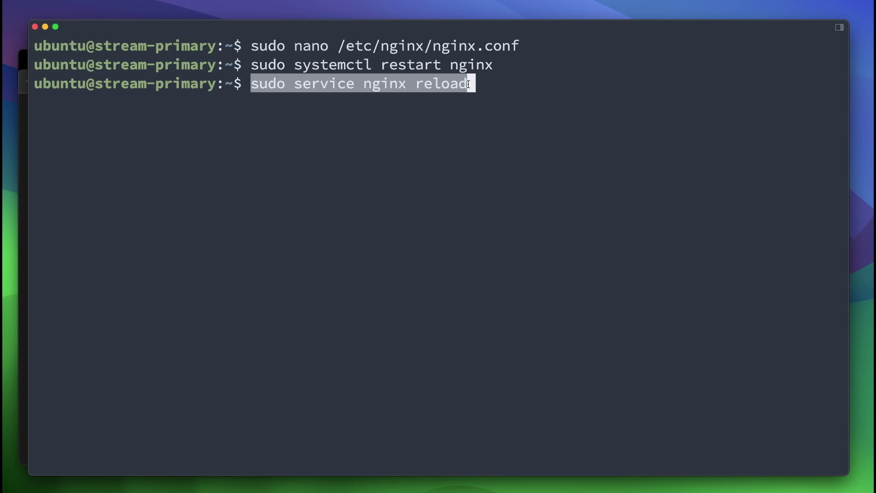
{"action": "left_click", "coordinate": [473, 84]}
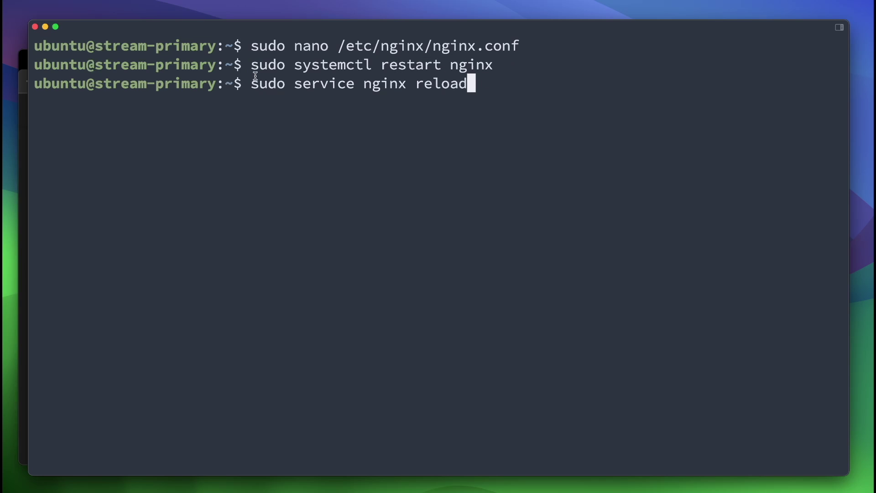
{"action": "left_click_drag", "start_coordinate": [253, 83], "coordinate": [465, 91]}
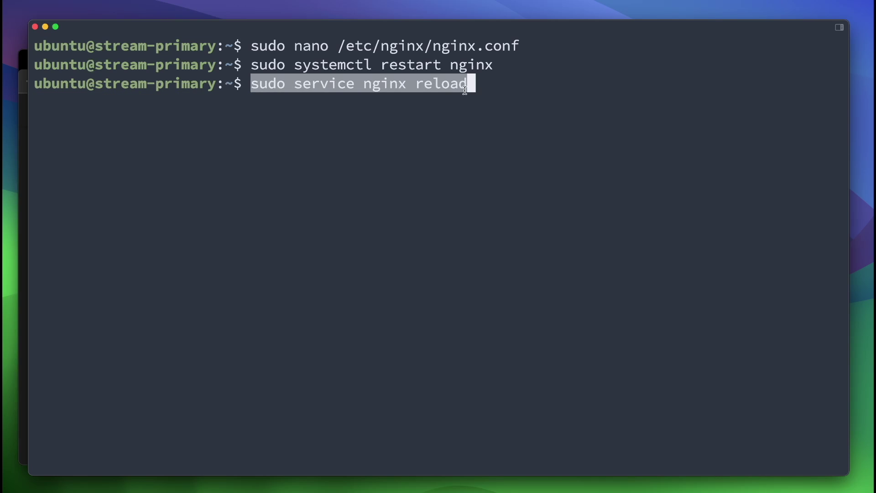
{"action": "left_click", "coordinate": [24, 324]}
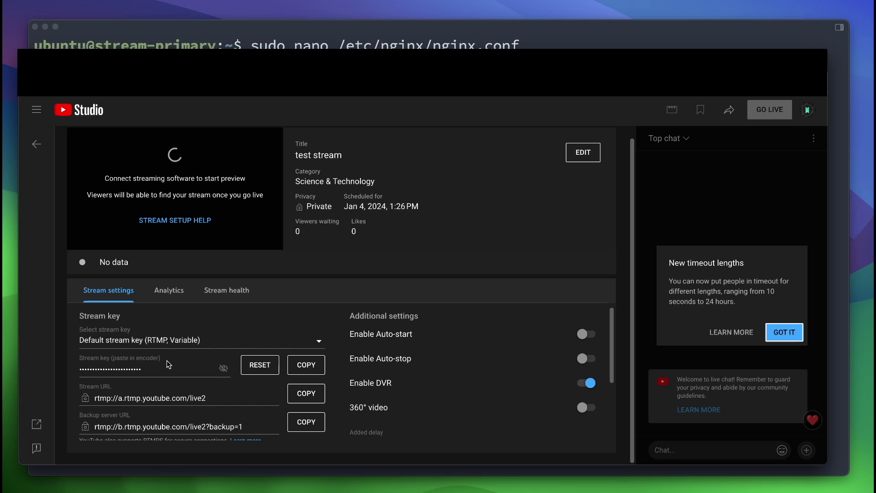
Confirm the test stream still shows no data, then open OBS Settings
{"action": "scroll", "coordinate": [169, 364], "scroll_direction": "down", "scroll_amount": 3}
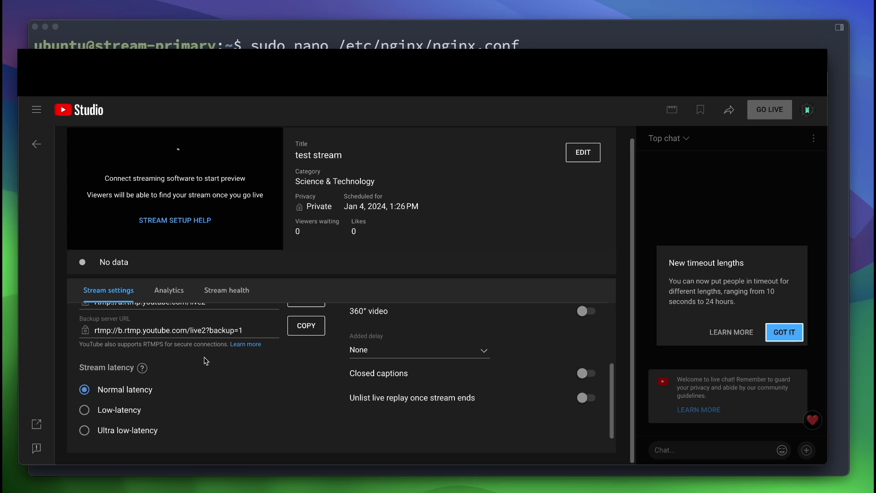
{"action": "scroll", "coordinate": [176, 362], "scroll_direction": "up", "scroll_amount": 3}
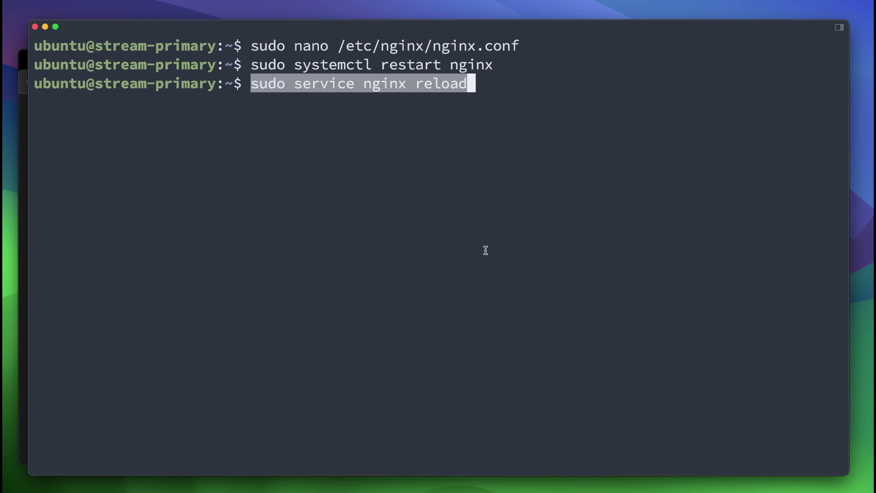
{"action": "left_click", "coordinate": [401, 213]}
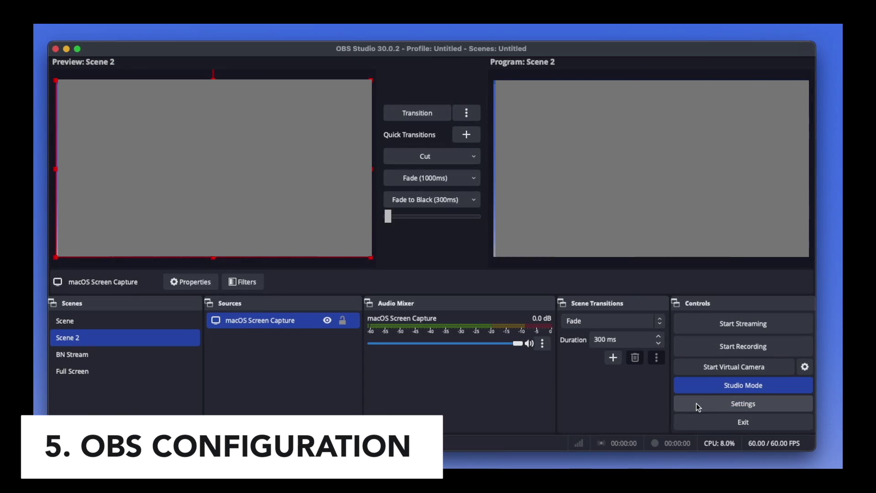
{"action": "left_click", "coordinate": [698, 405]}
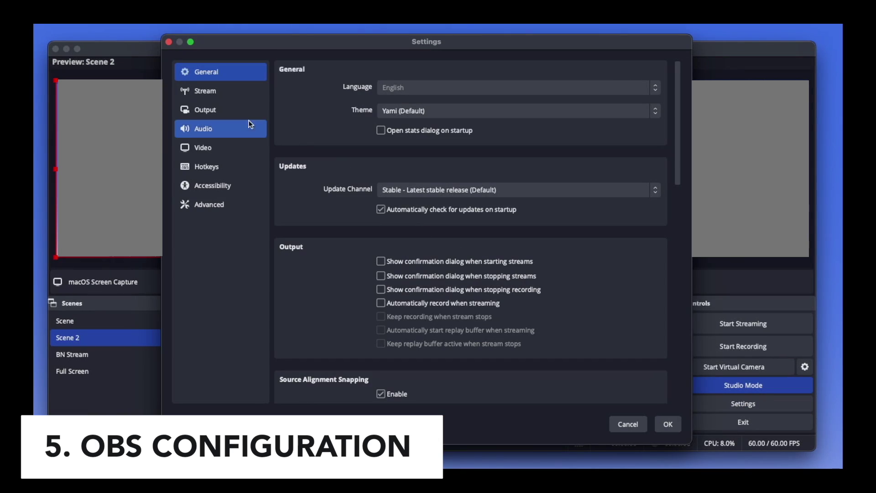
Replace 192.168.1.72 in the OBS Stream server with stream-primary.pn-bmc.beamnetworks.cloud
{"action": "left_click", "coordinate": [229, 96]}
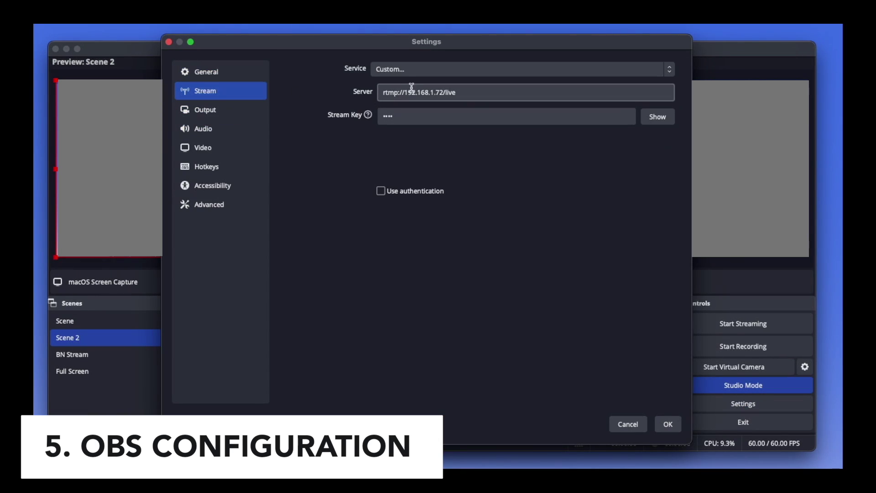
{"action": "left_click", "coordinate": [443, 94]}
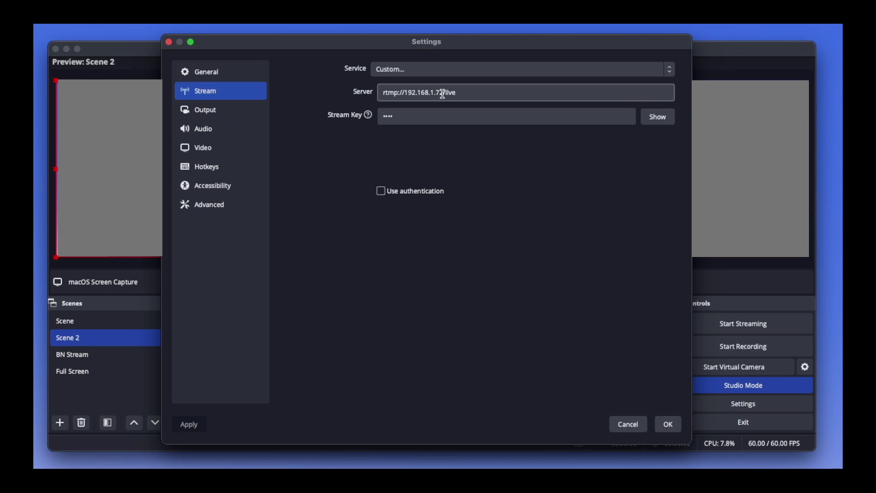
{"action": "left_click_drag", "start_coordinate": [385, 93], "coordinate": [403, 92]}
{"action": "left_click", "coordinate": [505, 91]}
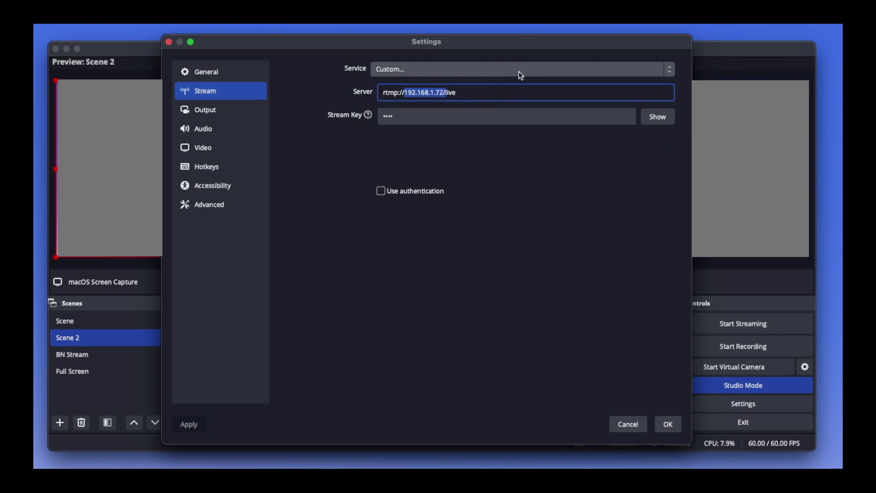
{"action": "key", "text": "BackSpace"}
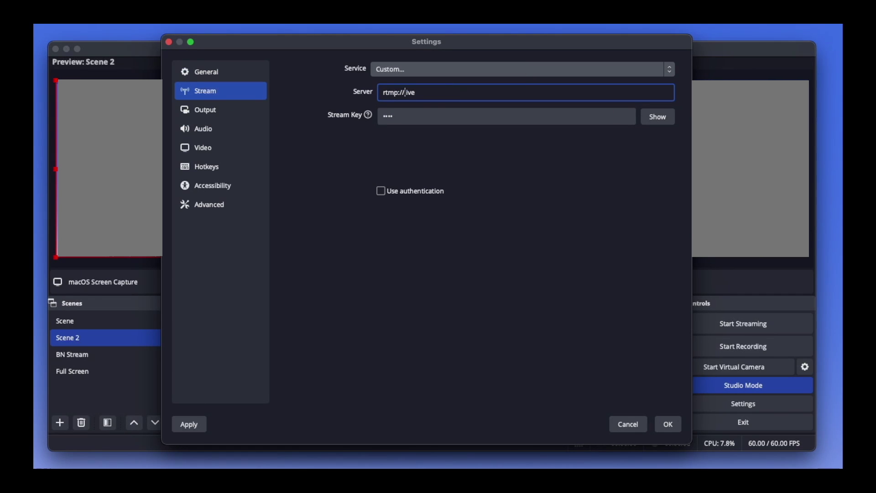
{"action": "type", "text": "stream-primary.pn-b"}
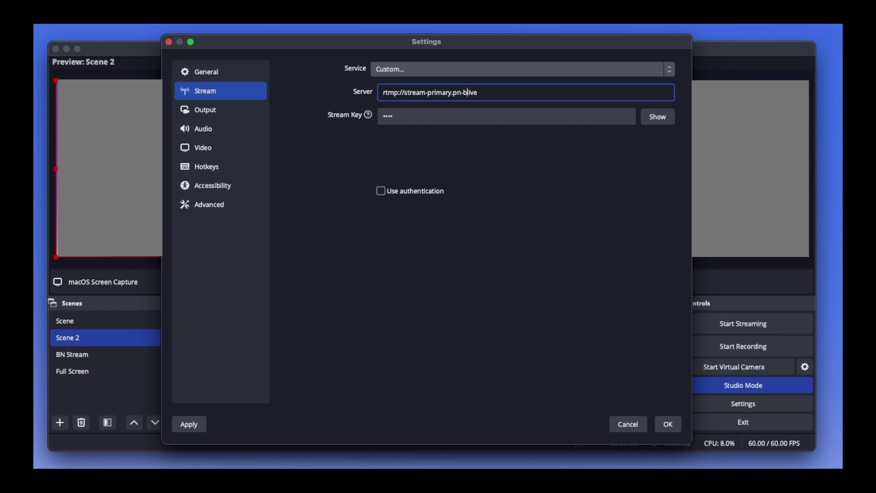
{"action": "type", "text": "mc.beamnetworks.clu"}
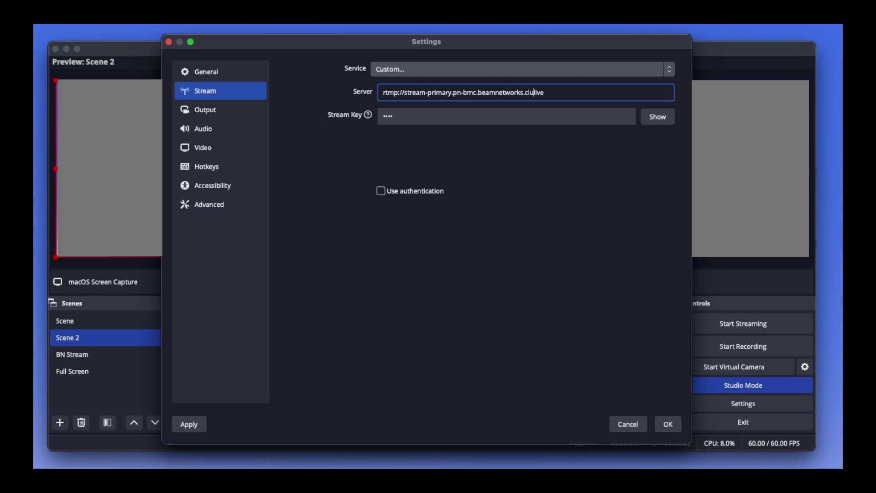
{"action": "key", "text": "BackSpace"}
{"action": "key", "text": "BackSpace"}
{"action": "type", "text": "loud/"}
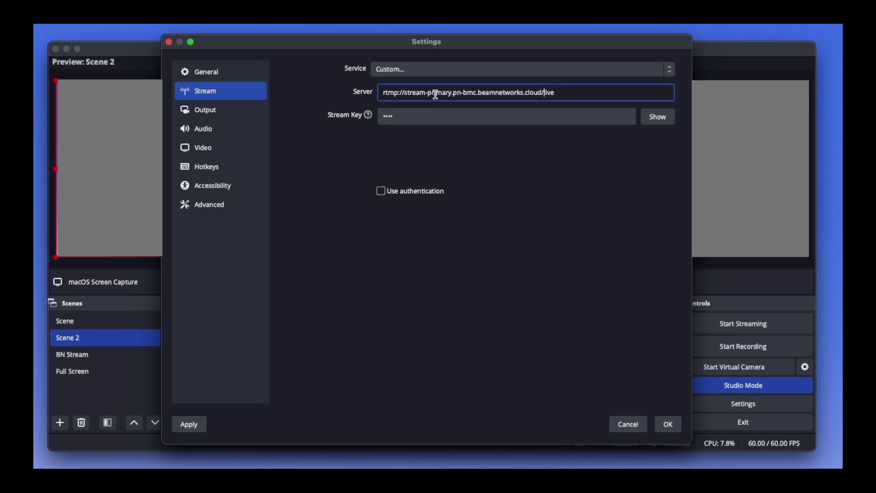
{"action": "left_click_drag", "start_coordinate": [435, 94], "coordinate": [534, 92]}
{"action": "left_click", "coordinate": [560, 91]}
{"action": "left_click_drag", "start_coordinate": [406, 93], "coordinate": [539, 94]}
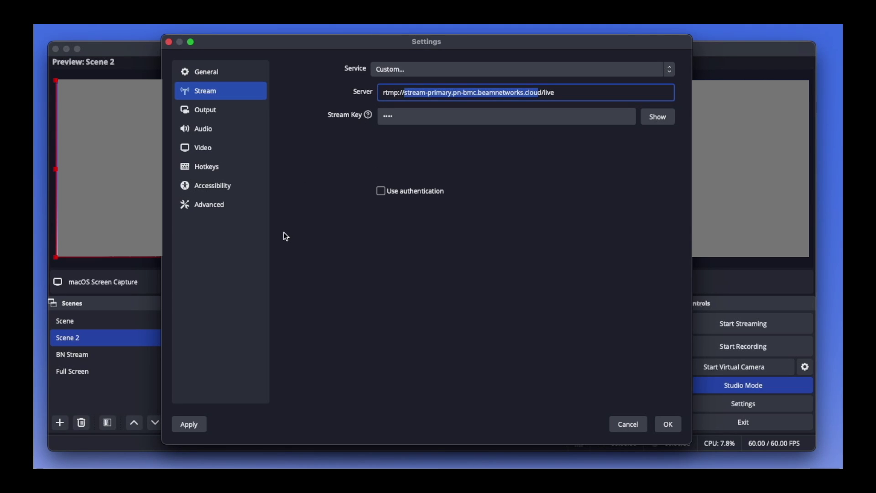
{"action": "left_click", "coordinate": [543, 93]}
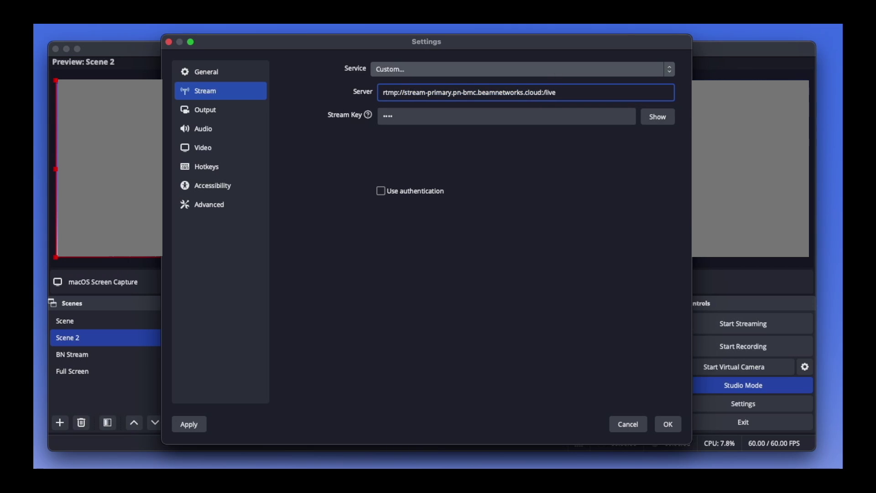
Try port 1936 in the server URL, remove it, and save the OBS stream settings
{"action": "type", "text": "1936"}
{"action": "key", "text": "BackSpace"}
{"action": "key", "text": "BackSpace"}
{"action": "key", "text": "BackSpace"}
{"action": "key", "text": "BackSpace"}
{"action": "key", "text": "BackSpace"}
{"action": "left_click", "coordinate": [653, 110]}
{"action": "left_click", "coordinate": [653, 111]}
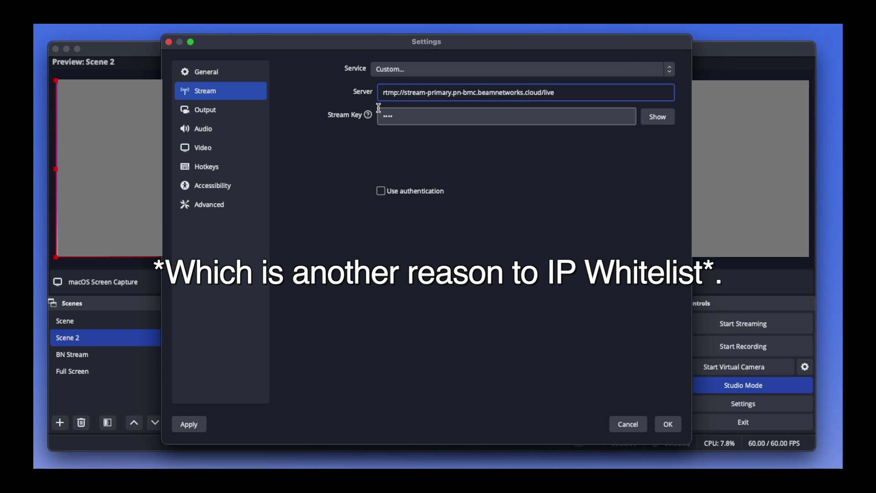
{"action": "key", "text": "Tab"}
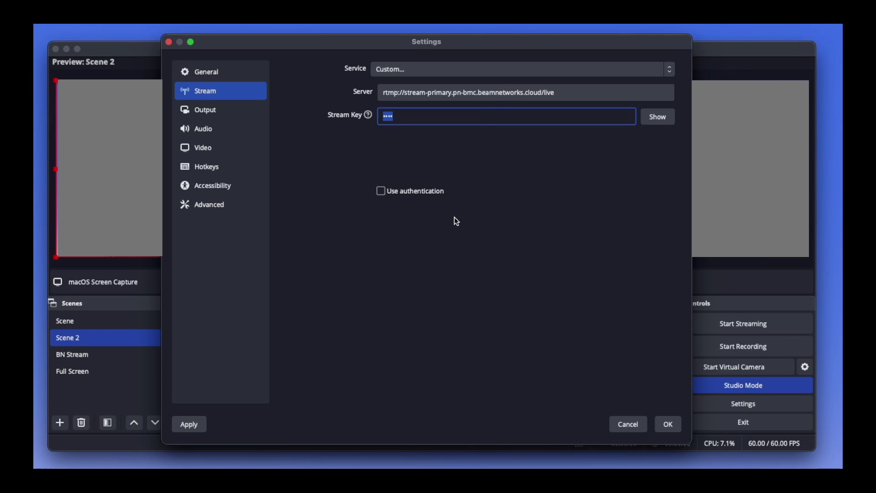
{"action": "left_click", "coordinate": [659, 431]}
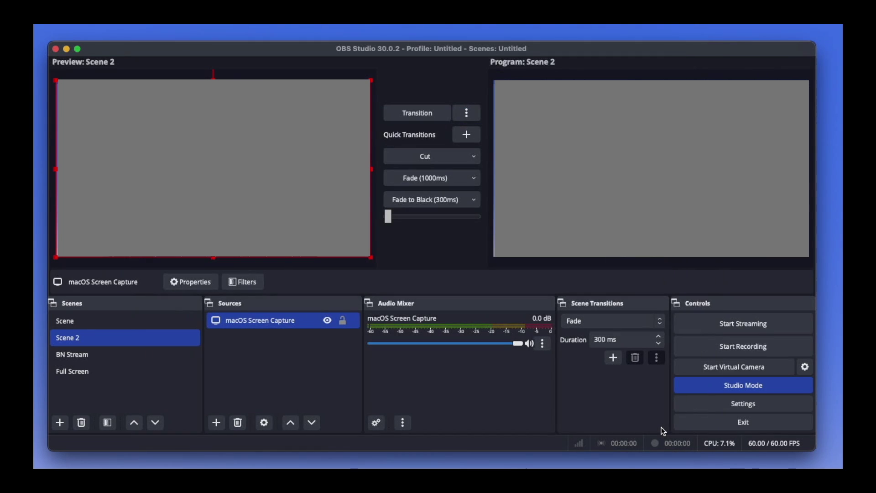
Start streaming from OBS through the nginx RTMP server
{"action": "left_click", "coordinate": [720, 322]}
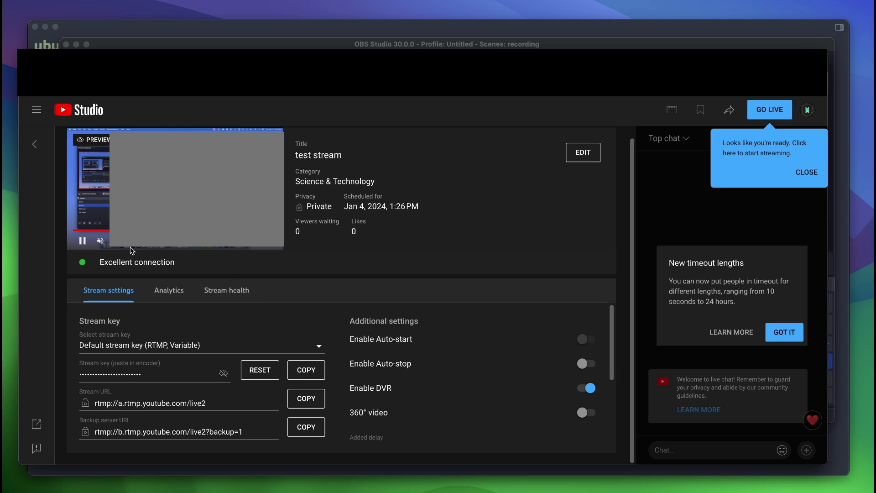
Check the stream's Analytics and Stream health tabs, then go back to Stream settings
{"action": "left_click", "coordinate": [183, 302]}
{"action": "left_click", "coordinate": [212, 293]}
{"action": "left_click", "coordinate": [114, 296]}
{"action": "scroll", "coordinate": [401, 410], "scroll_direction": "down", "scroll_amount": 3}
{"action": "scroll", "coordinate": [401, 413], "scroll_direction": "up", "scroll_amount": 3}
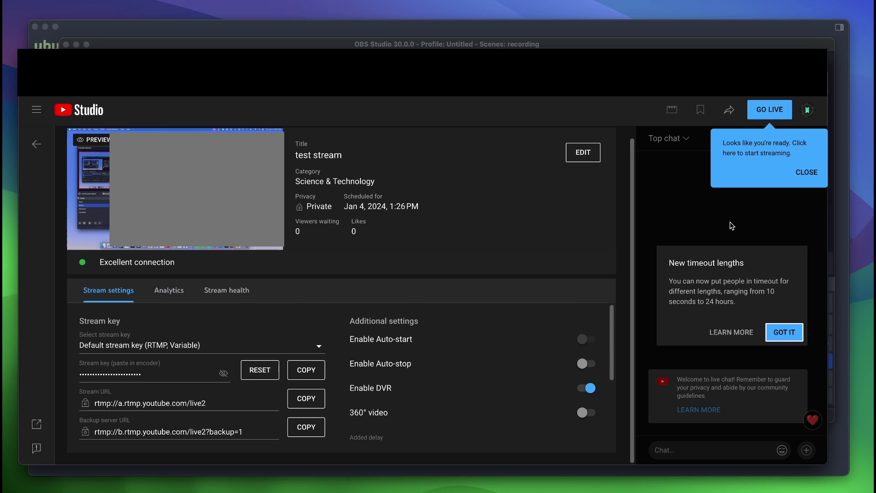
Open the stream details editor, close it unchanged, and dismiss the ready-to-go-live tip
{"action": "left_click", "coordinate": [586, 156]}
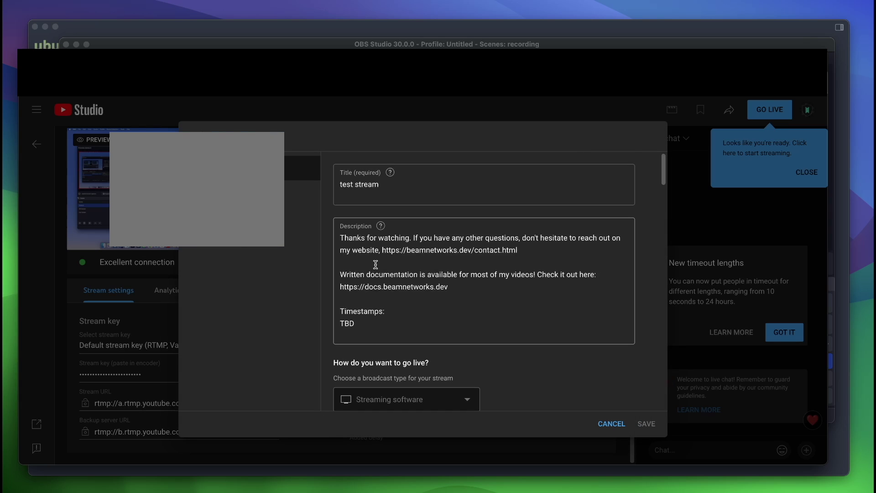
{"action": "scroll", "coordinate": [375, 215], "scroll_direction": "down", "scroll_amount": 5}
{"action": "scroll", "coordinate": [377, 267], "scroll_direction": "down", "scroll_amount": 3}
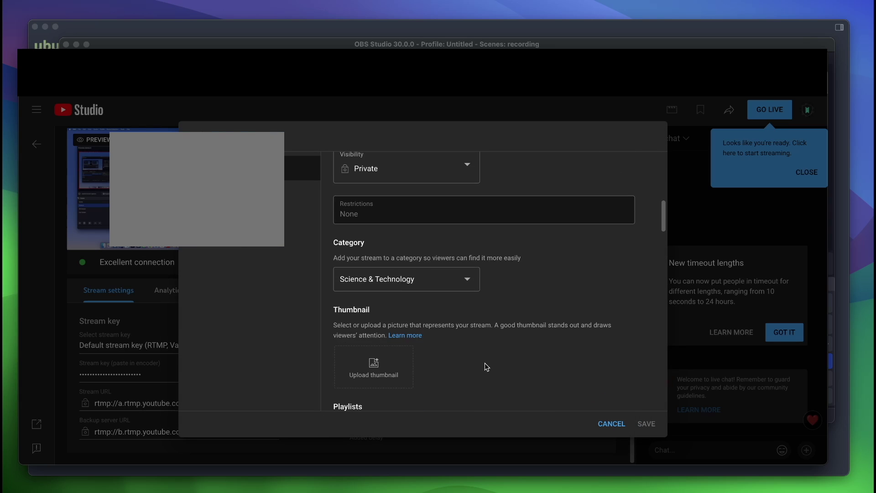
{"action": "key", "text": "Escape"}
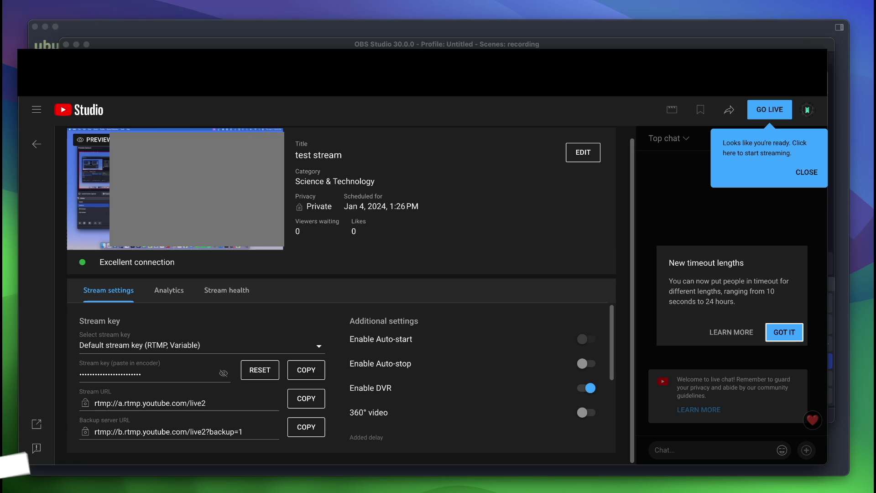
{"action": "left_click", "coordinate": [806, 173]}
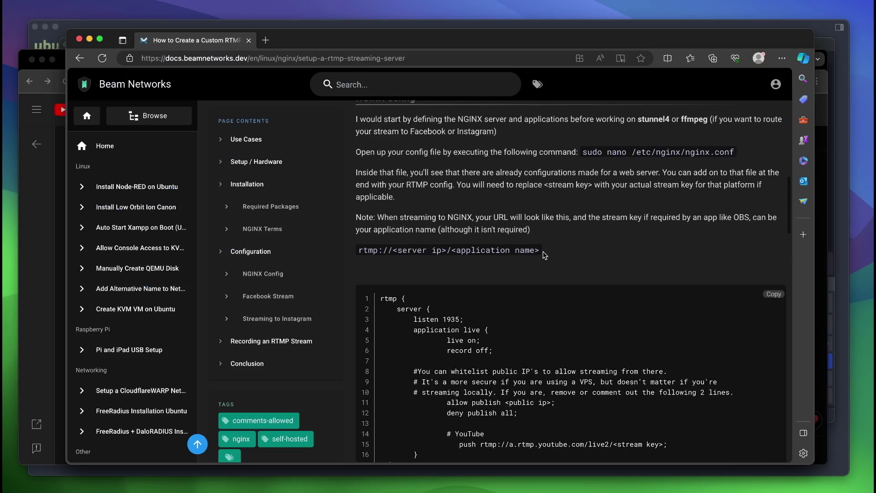
Scroll through the Beam Networks custom RTMP server guide and back to its top
{"action": "scroll", "coordinate": [548, 286], "scroll_direction": "up", "scroll_amount": 10}
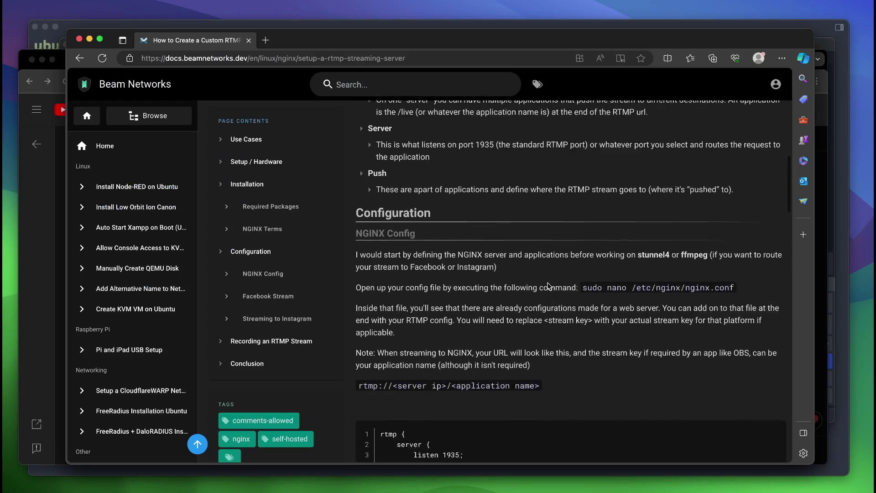
{"action": "scroll", "coordinate": [549, 286], "scroll_direction": "down", "scroll_amount": 15}
{"action": "scroll", "coordinate": [268, 154], "scroll_direction": "up", "scroll_amount": 14}
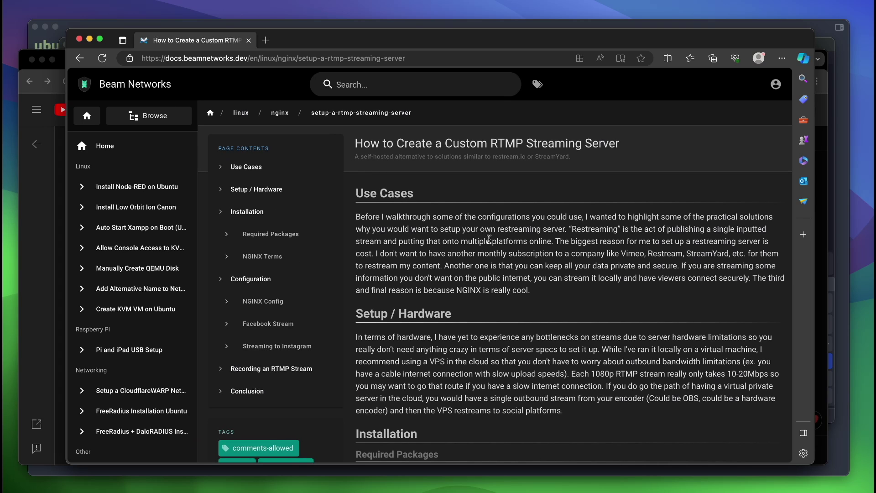
{"action": "scroll", "coordinate": [488, 238], "scroll_direction": "down", "scroll_amount": 20}
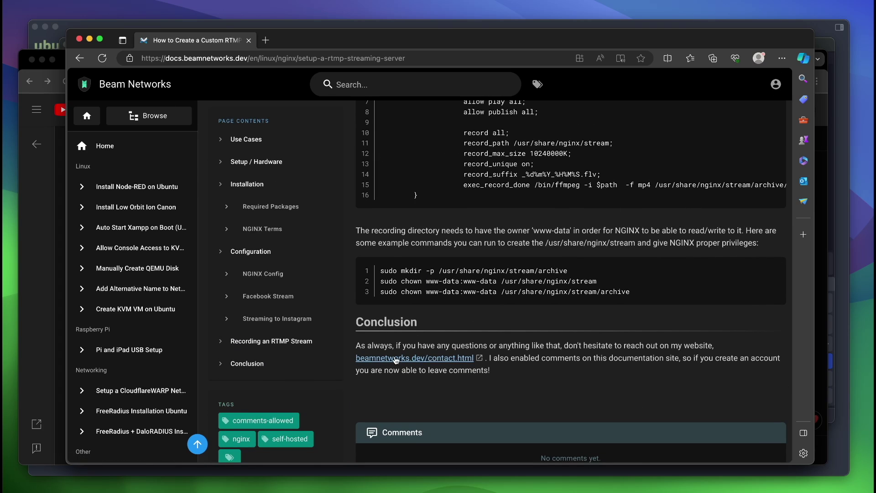
{"action": "scroll", "coordinate": [480, 349], "scroll_direction": "up", "scroll_amount": 15}
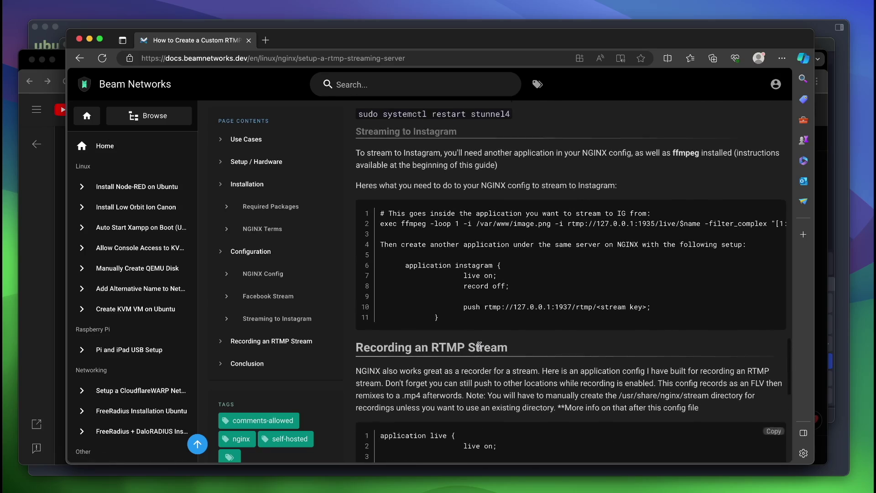
{"action": "scroll", "coordinate": [481, 350], "scroll_direction": "up", "scroll_amount": 12}
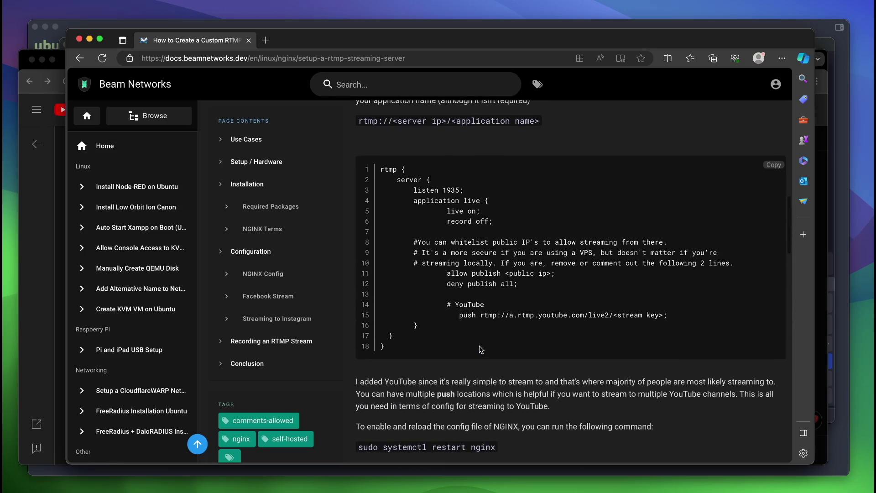
{"action": "scroll", "coordinate": [481, 349], "scroll_direction": "up", "scroll_amount": 20}
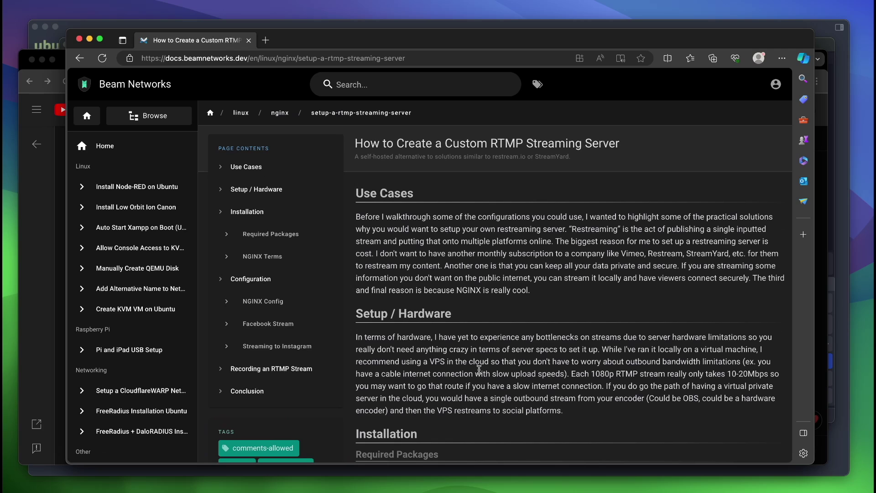